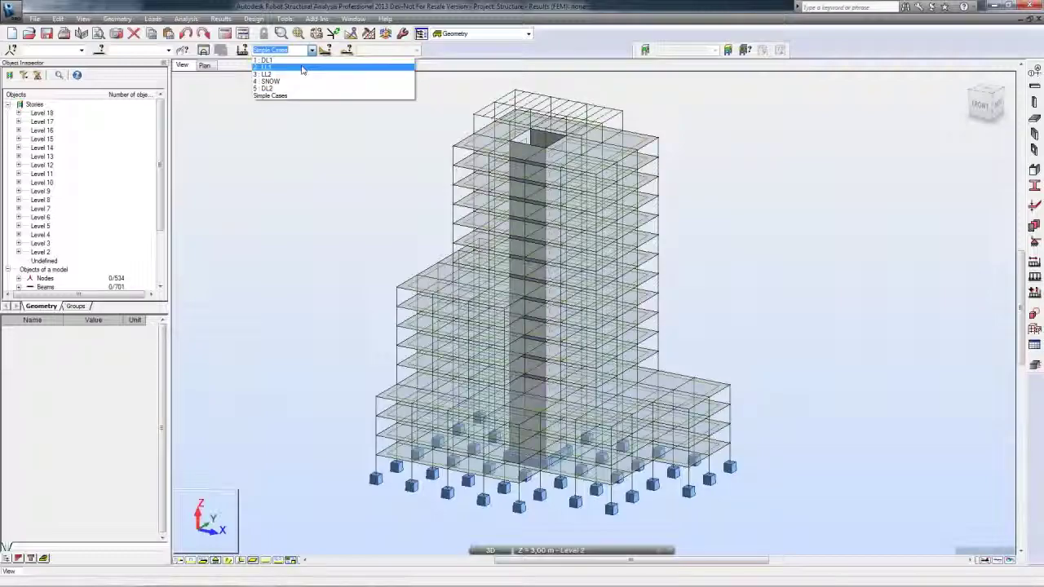
Display the LL1 area loads on the building with their values toggled on and off, and switch to the SNOW load case.
{"action": "left_click", "coordinate": [302, 68]}
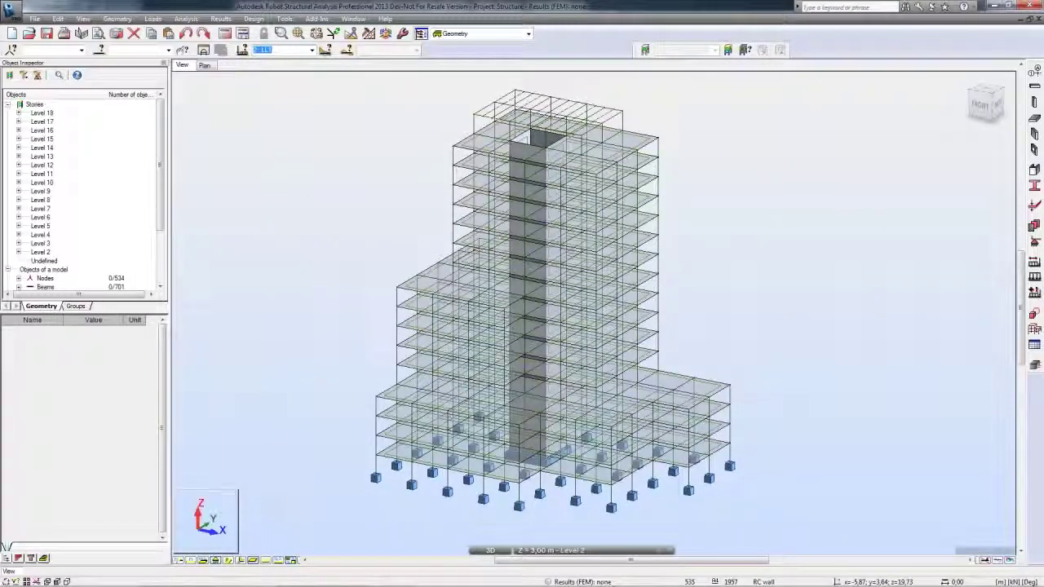
{"action": "left_click", "coordinate": [270, 562]}
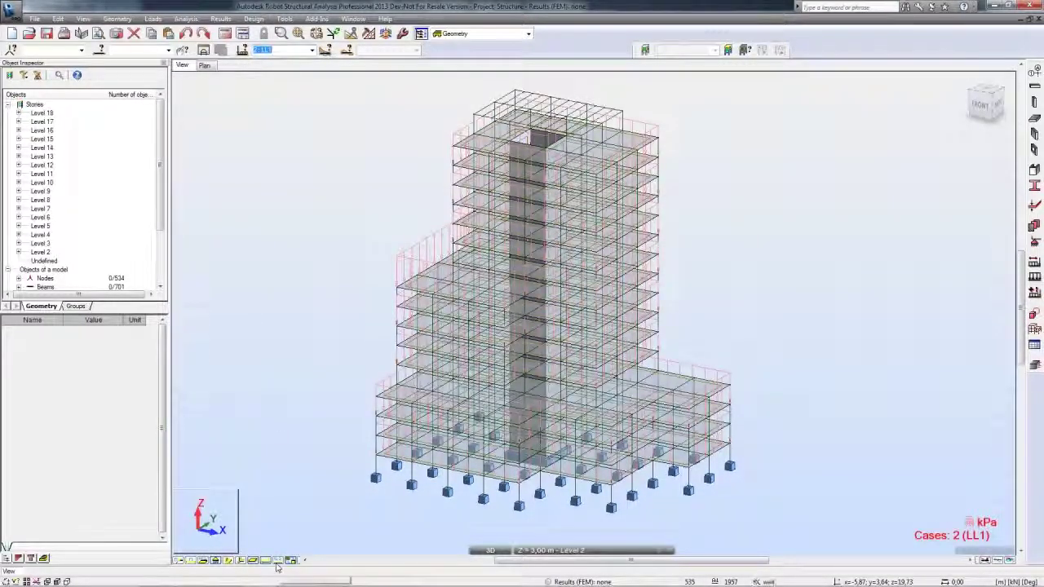
{"action": "left_click", "coordinate": [276, 562]}
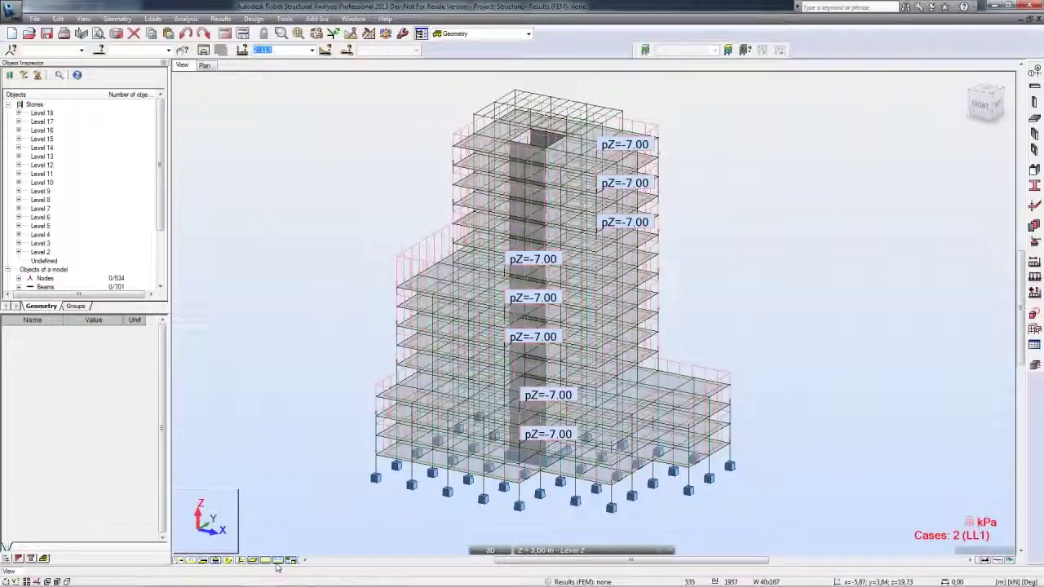
{"action": "left_click", "coordinate": [277, 563]}
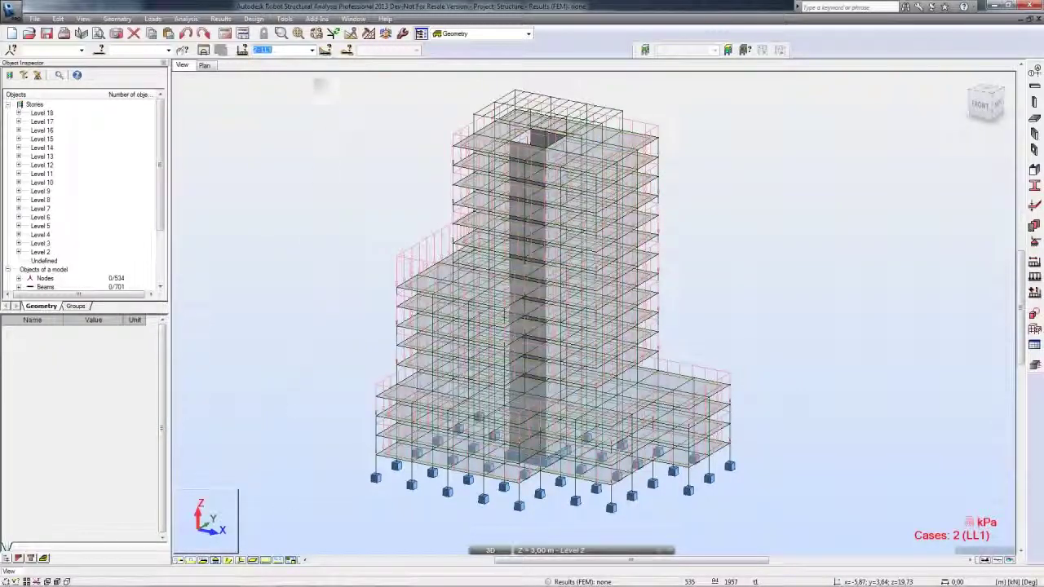
{"action": "left_click", "coordinate": [312, 50]}
{"action": "left_click", "coordinate": [289, 83]}
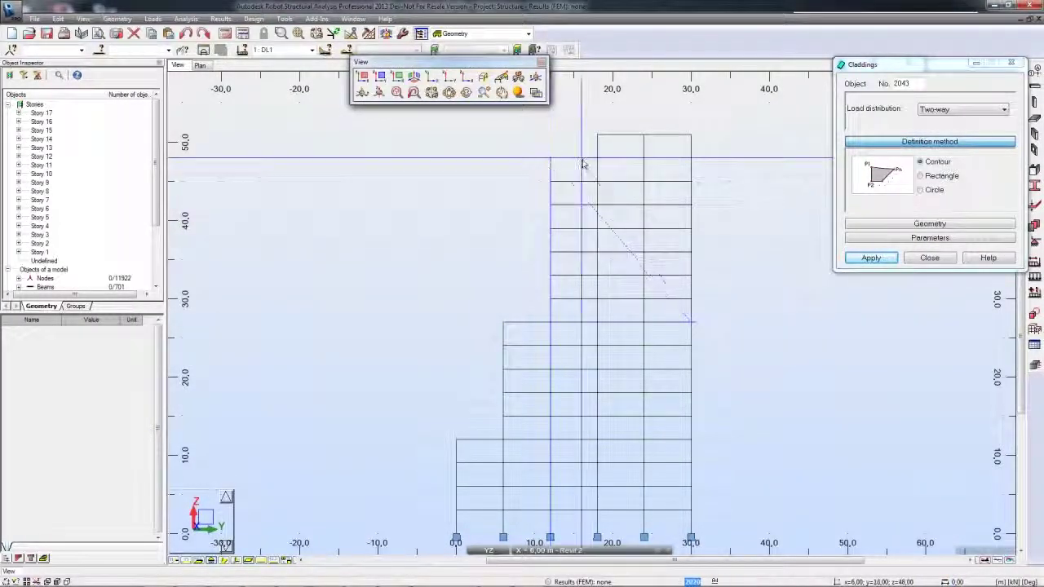
Finish the stepped two-way cladding contour on the tower facade at X = 6.00 m, between heights 27 and 51 m.
{"action": "left_click", "coordinate": [599, 137]}
{"action": "left_click", "coordinate": [692, 137]}
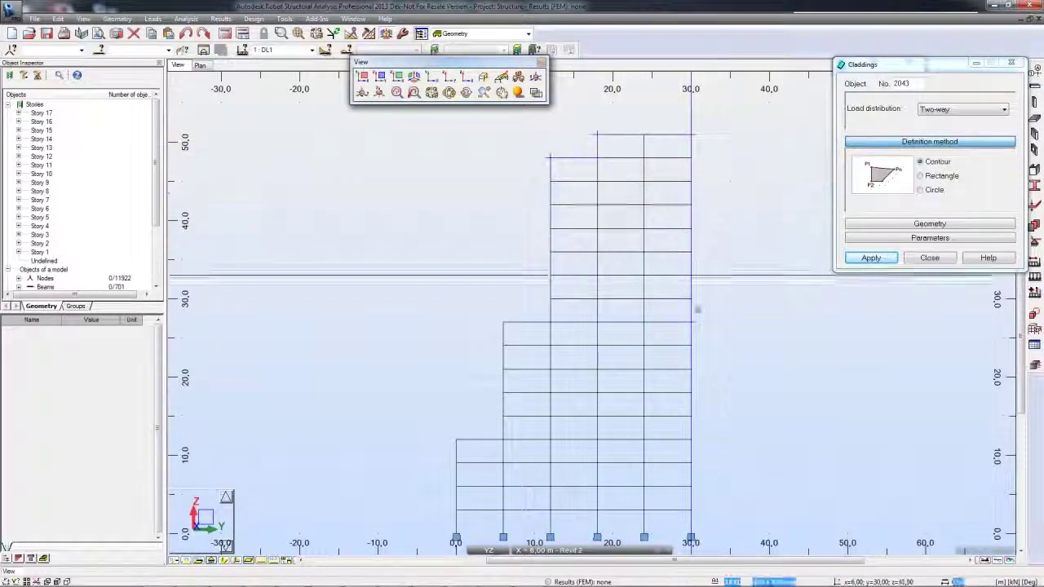
{"action": "left_click", "coordinate": [691, 323]}
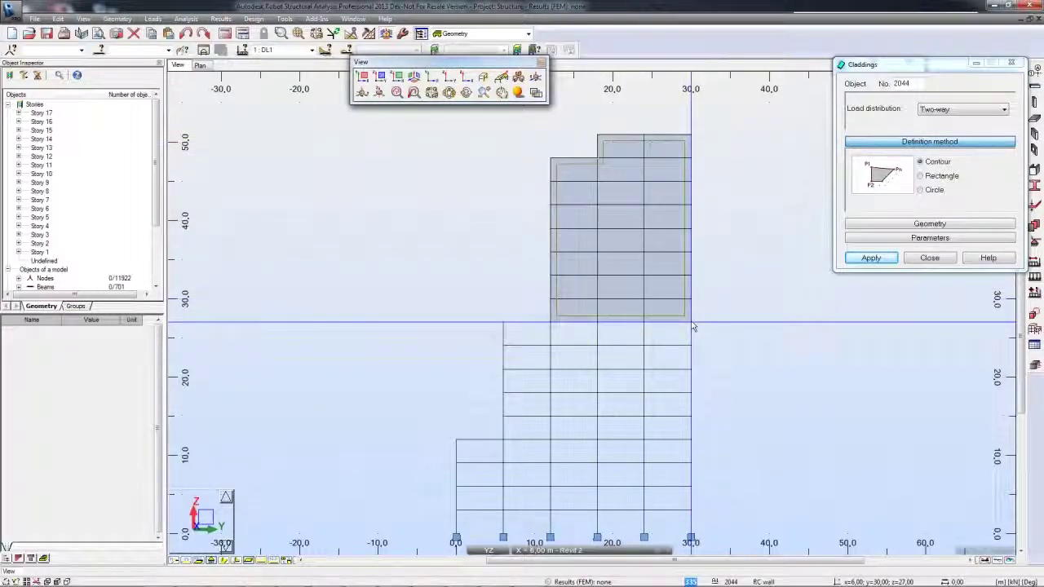
{"action": "left_click", "coordinate": [929, 258]}
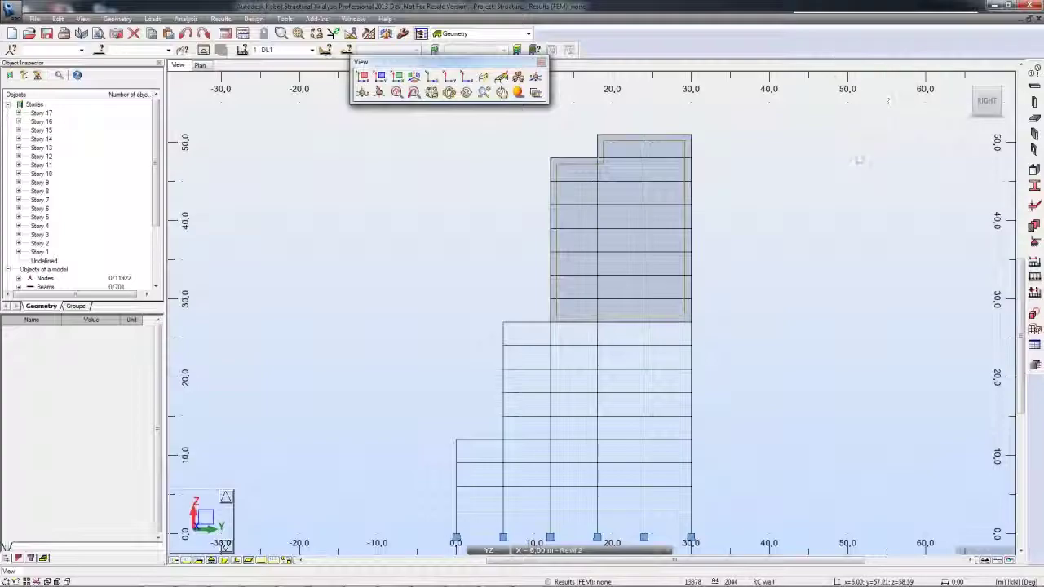
{"action": "middle_click_drag", "start_coordinate": [859, 160], "coordinate": [731, 149], "text": "shift"}
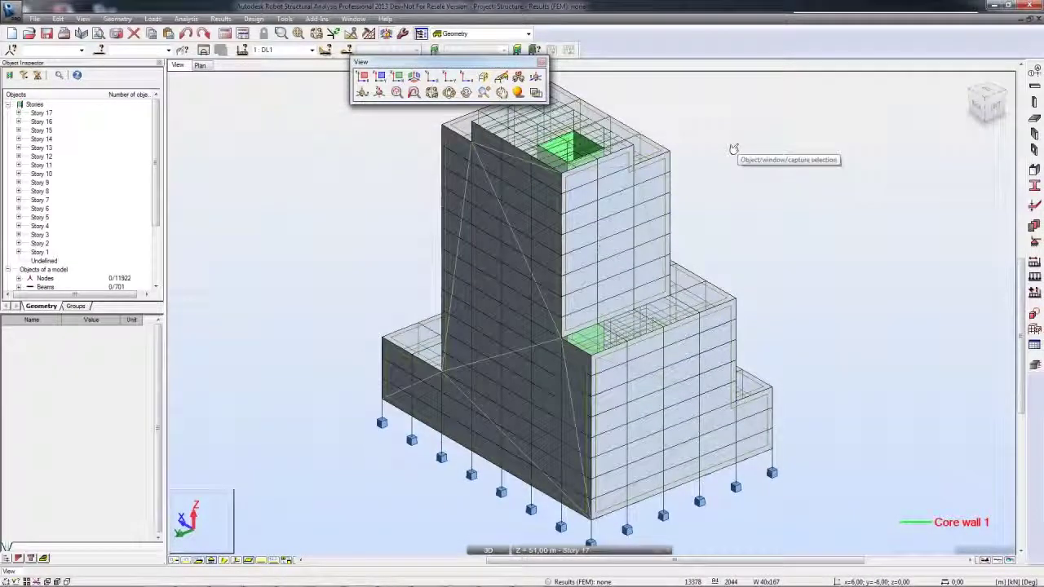
{"action": "left_click", "coordinate": [542, 62]}
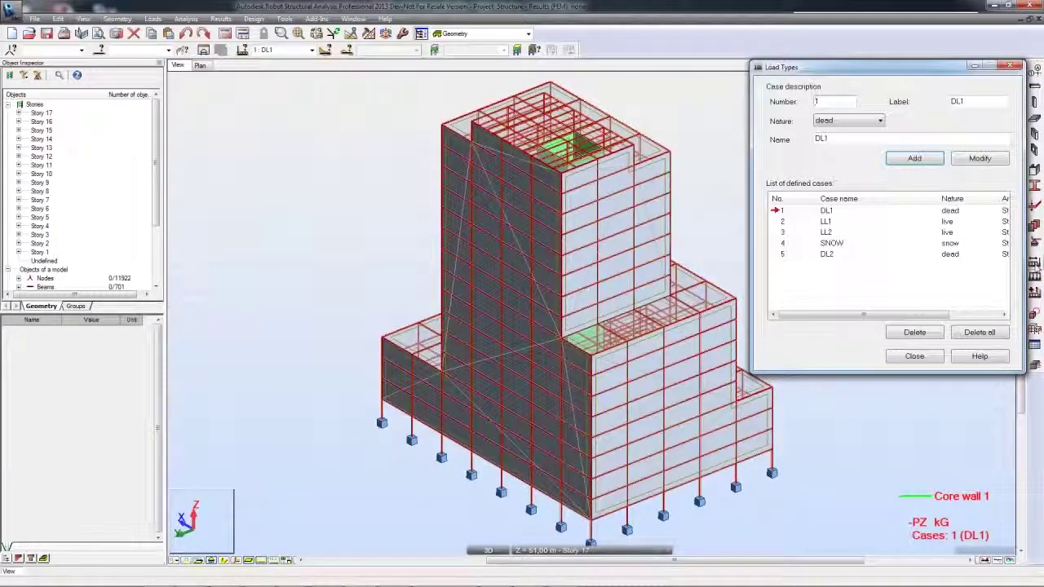
Add two load cases of wind nature, named WIND1 and WIND2.
{"action": "left_click", "coordinate": [864, 121]}
{"action": "left_click", "coordinate": [869, 152]}
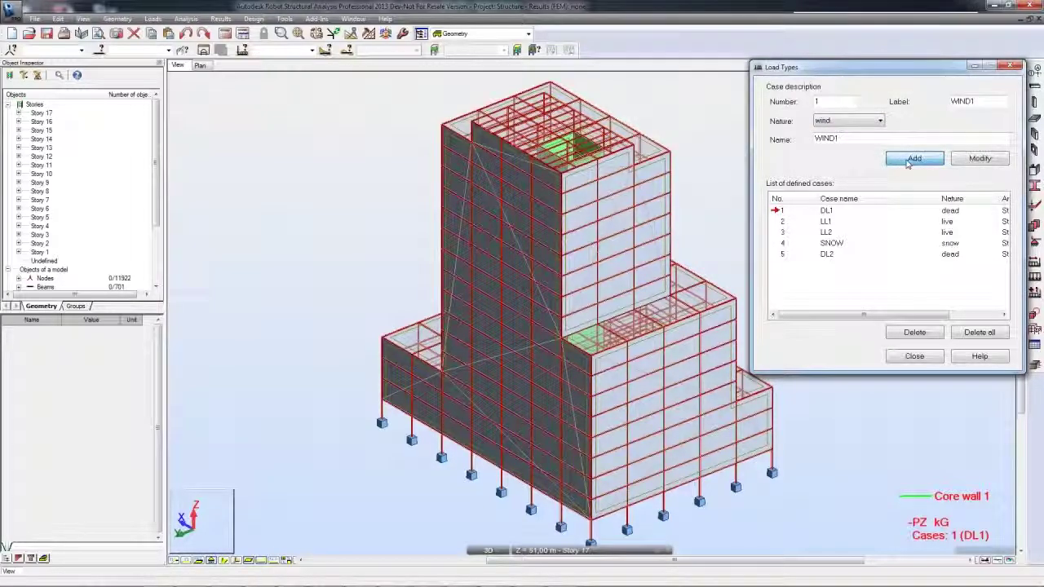
{"action": "left_click", "coordinate": [912, 159]}
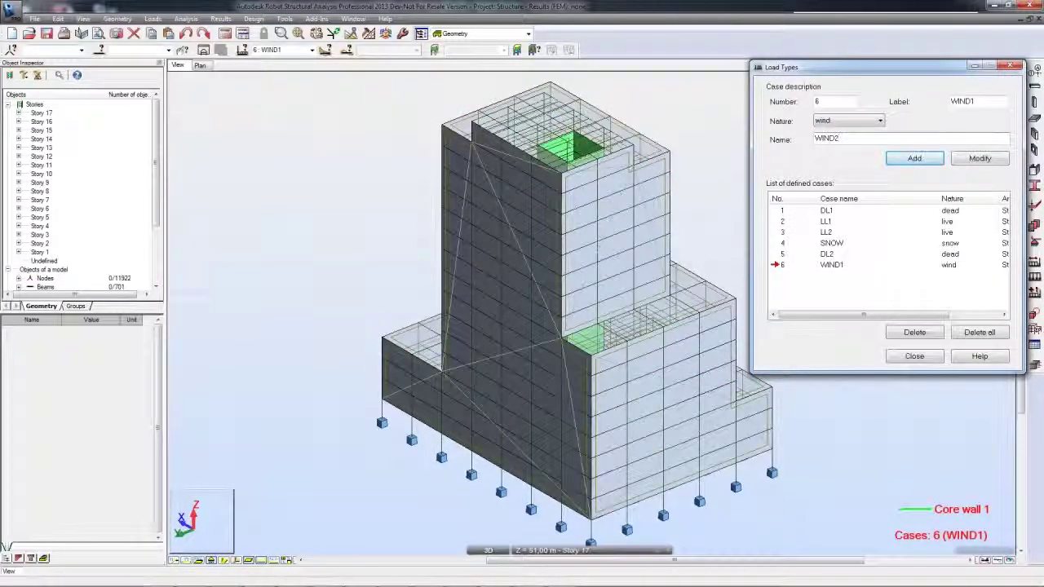
{"action": "left_click", "coordinate": [979, 101]}
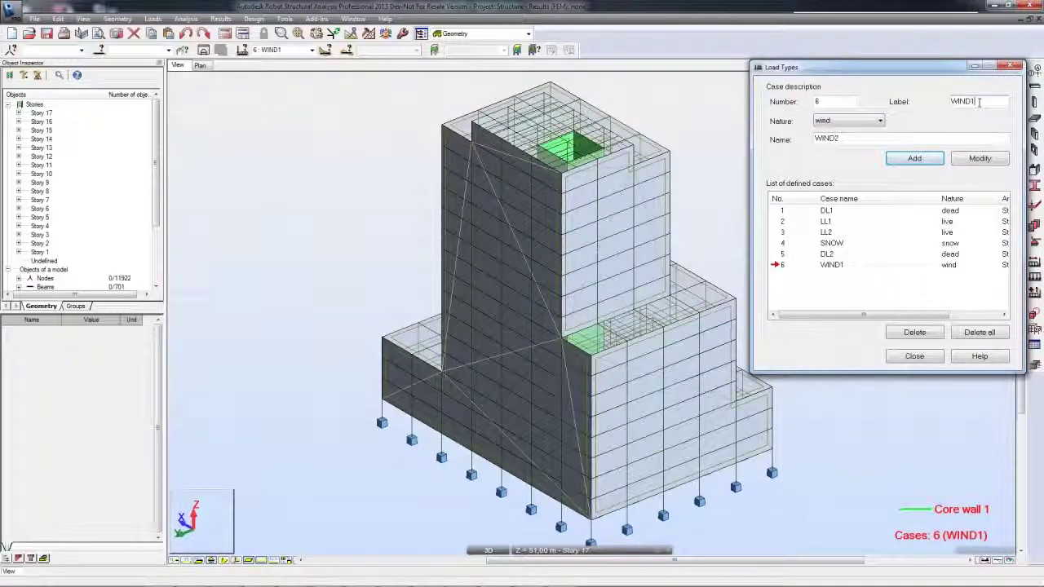
{"action": "left_click", "coordinate": [931, 159]}
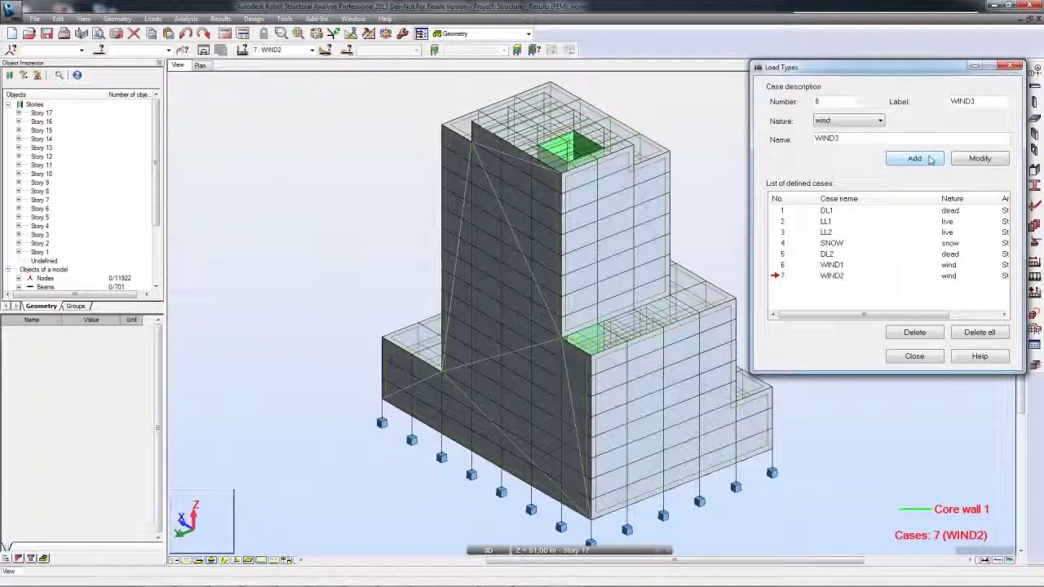
{"action": "left_click", "coordinate": [914, 355]}
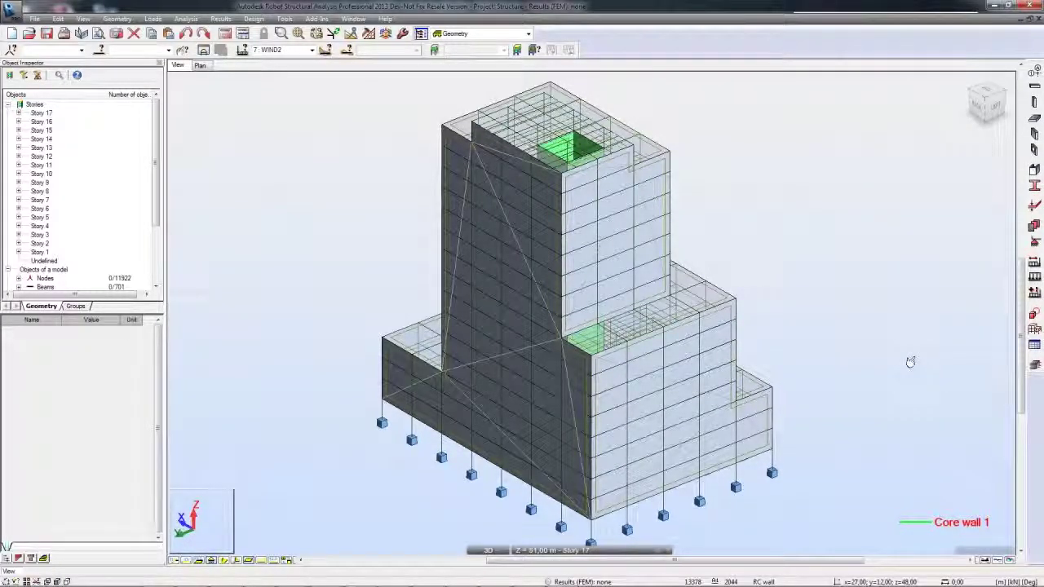
Apply a uniform planar load in the global Y direction to the large dark side cladding under load case WIND1.
{"action": "mouse_move", "coordinate": [907, 361]}
{"action": "middle_mouse_down"}
{"action": "mouse_move", "coordinate": [897, 354]}
{"action": "mouse_move", "coordinate": [904, 360]}
{"action": "middle_mouse_up"}
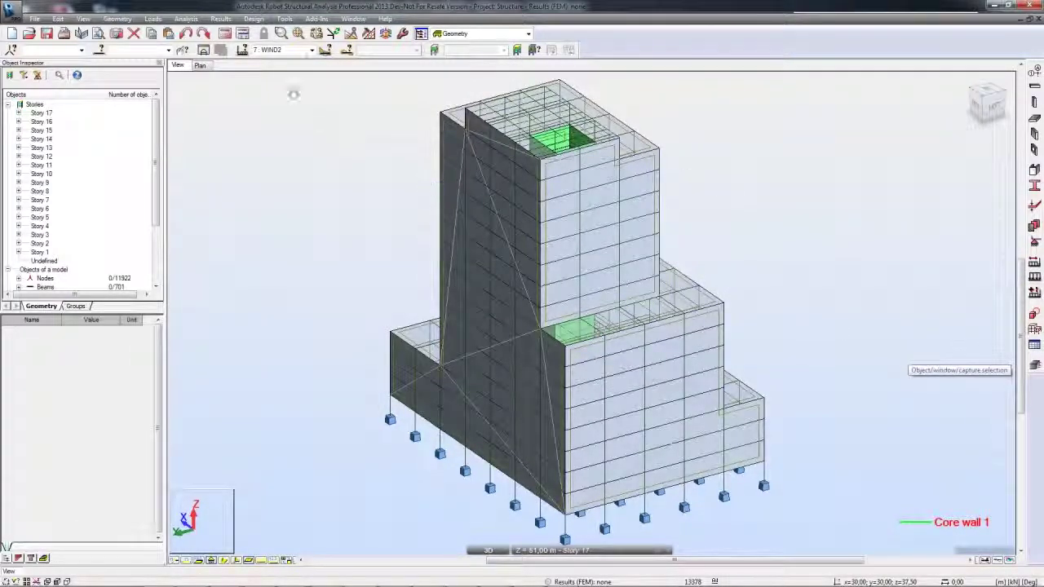
{"action": "left_click", "coordinate": [311, 50]}
{"action": "left_click", "coordinate": [293, 96]}
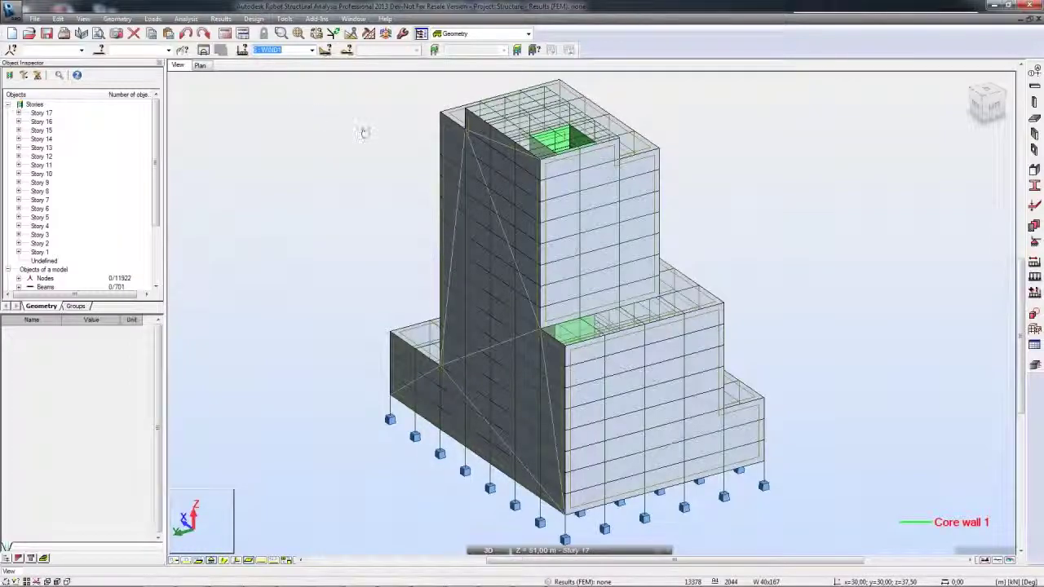
{"action": "left_click", "coordinate": [1034, 328]}
{"action": "left_click", "coordinate": [920, 112]}
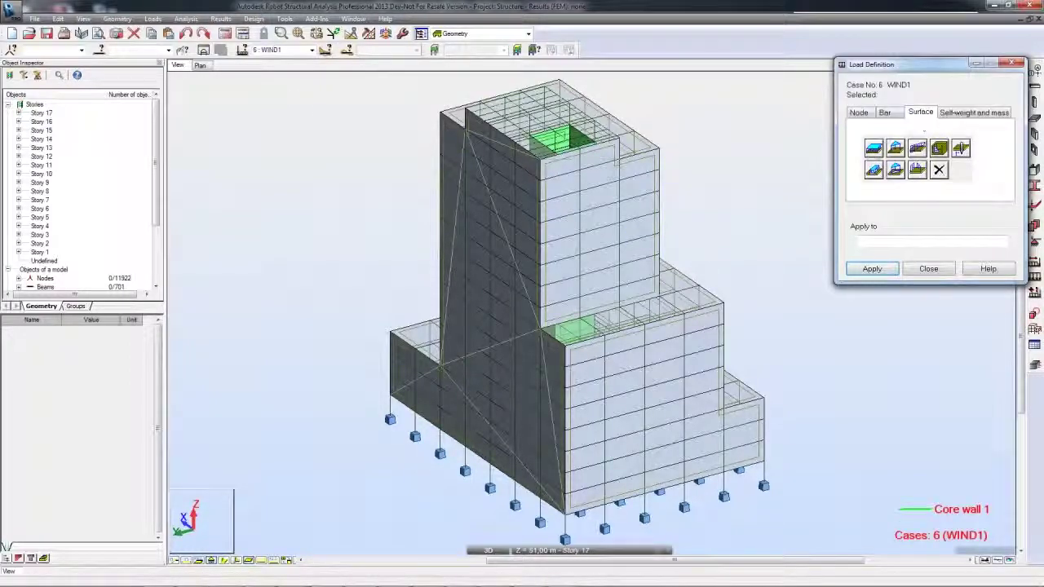
{"action": "double_click", "coordinate": [873, 148]}
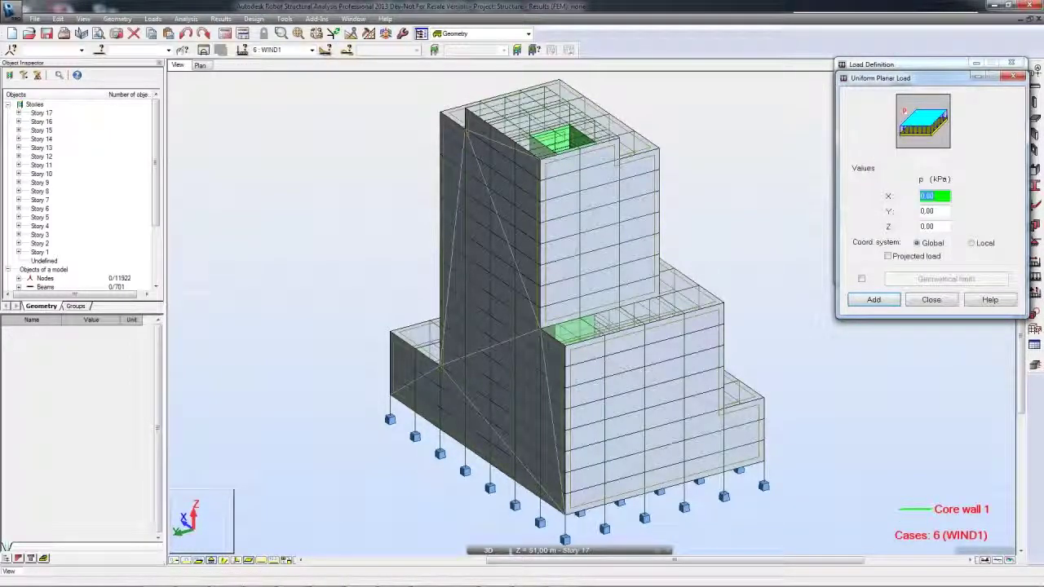
{"action": "left_click", "coordinate": [939, 212]}
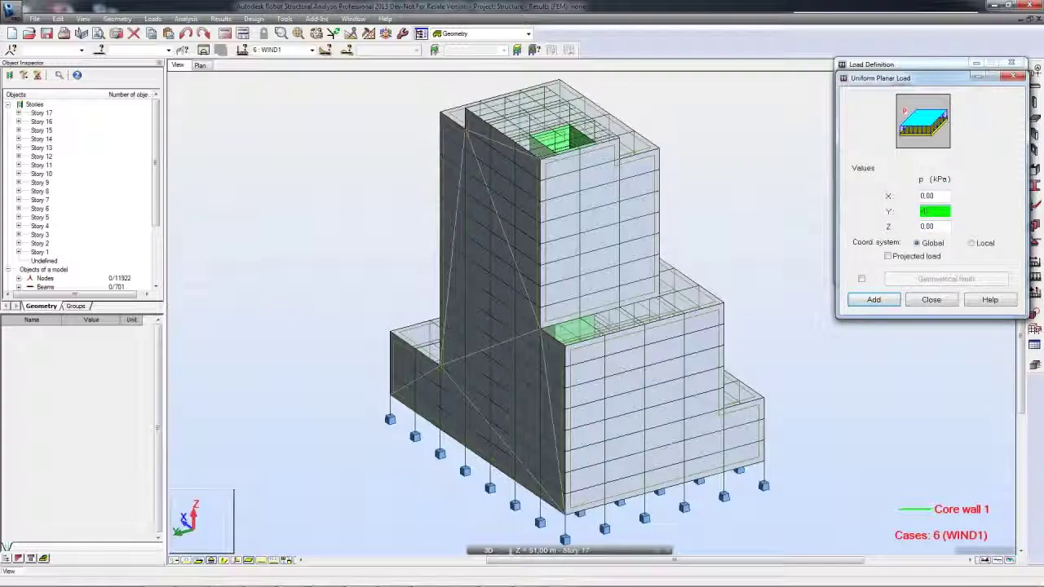
{"action": "left_click", "coordinate": [873, 299]}
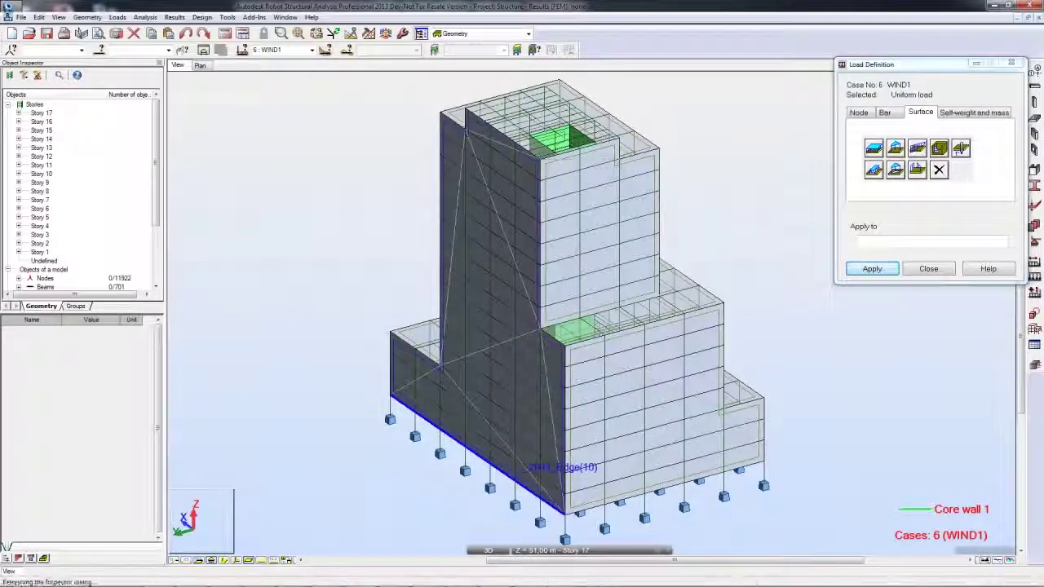
{"action": "left_click", "coordinate": [526, 466]}
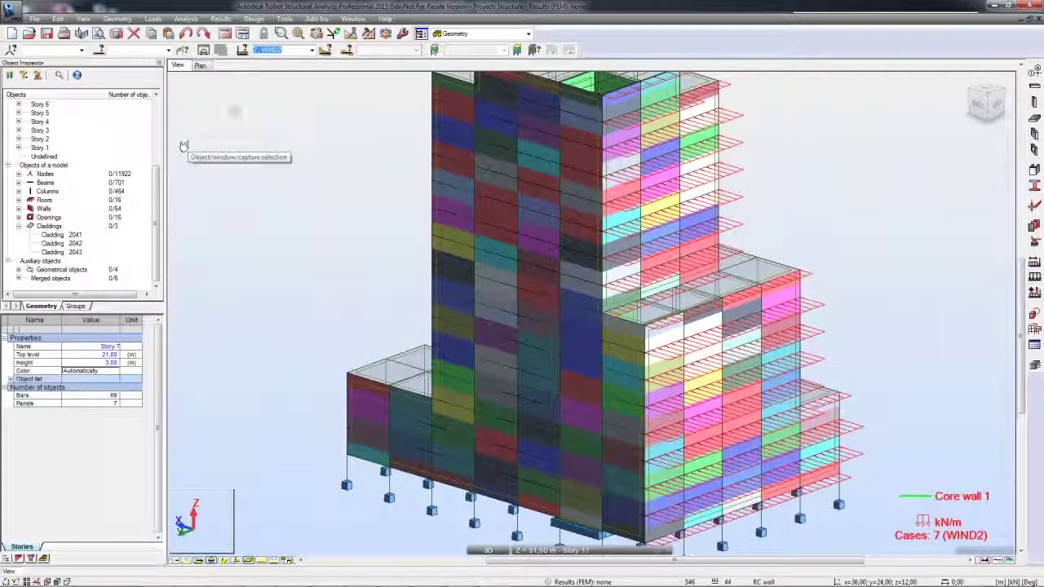
Compare the distributed loads of WIND1 and WIND2 on the building and open the load table.
{"action": "left_click", "coordinate": [311, 50]}
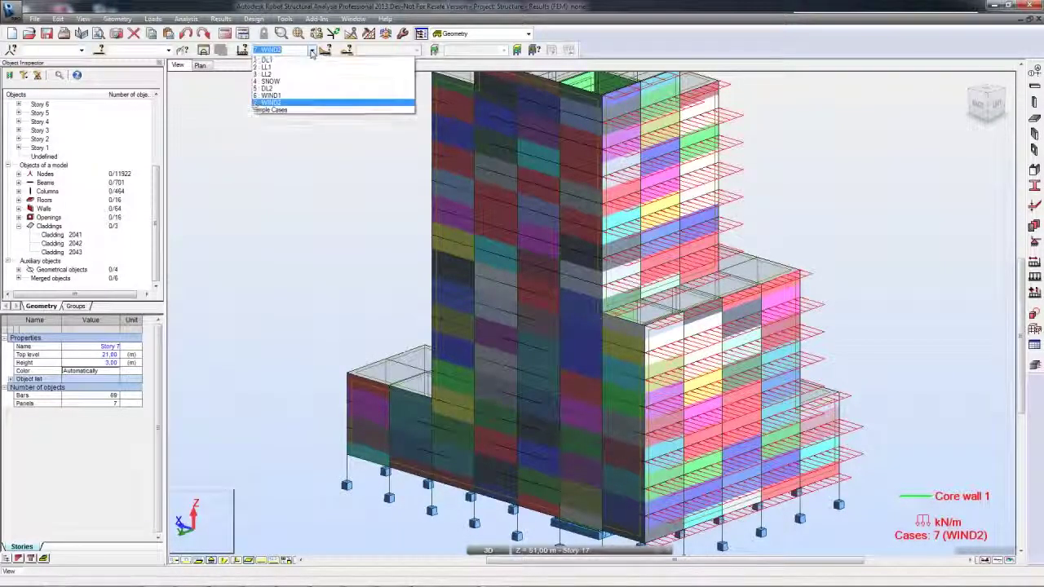
{"action": "left_click", "coordinate": [295, 97]}
{"action": "left_click", "coordinate": [312, 50]}
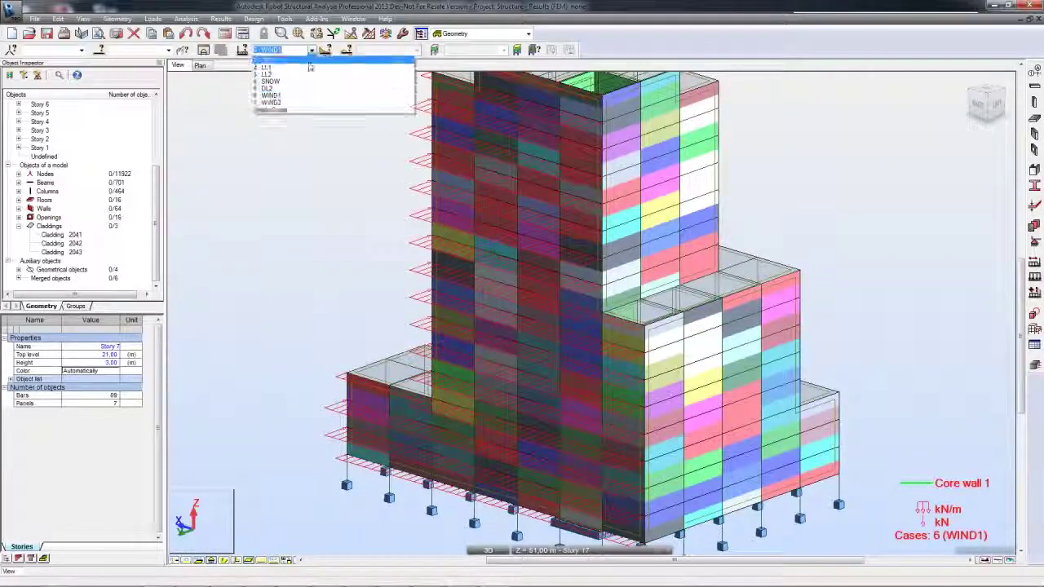
{"action": "left_click", "coordinate": [297, 104]}
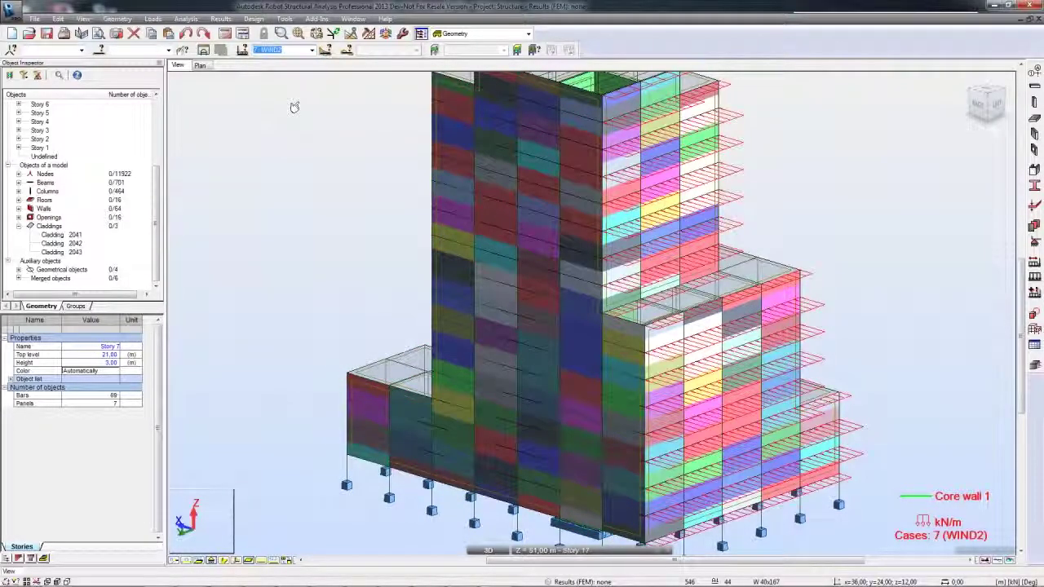
{"action": "left_click", "coordinate": [197, 118]}
{"action": "left_click", "coordinate": [152, 18]}
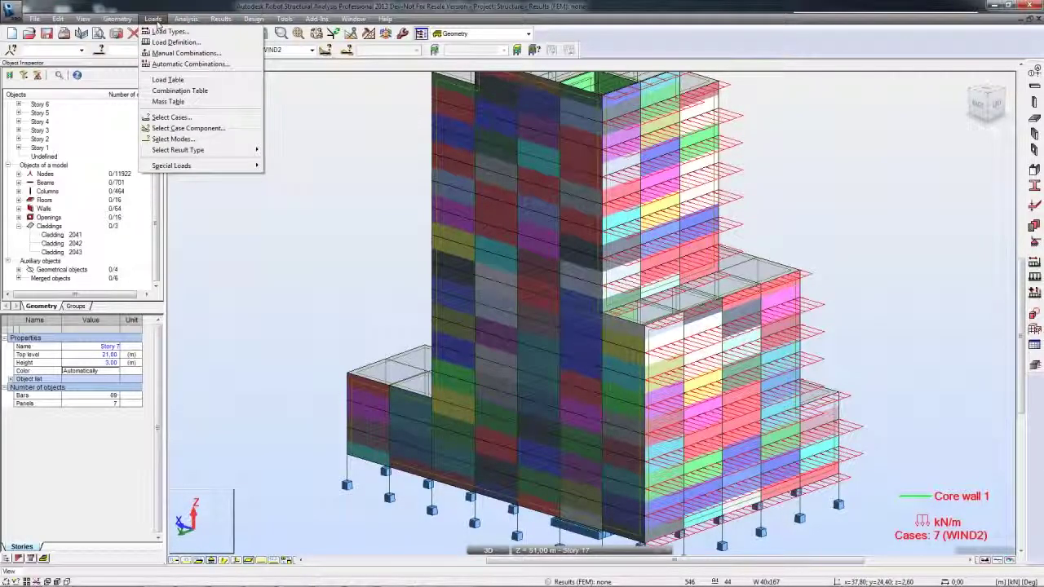
{"action": "left_click", "coordinate": [167, 79]}
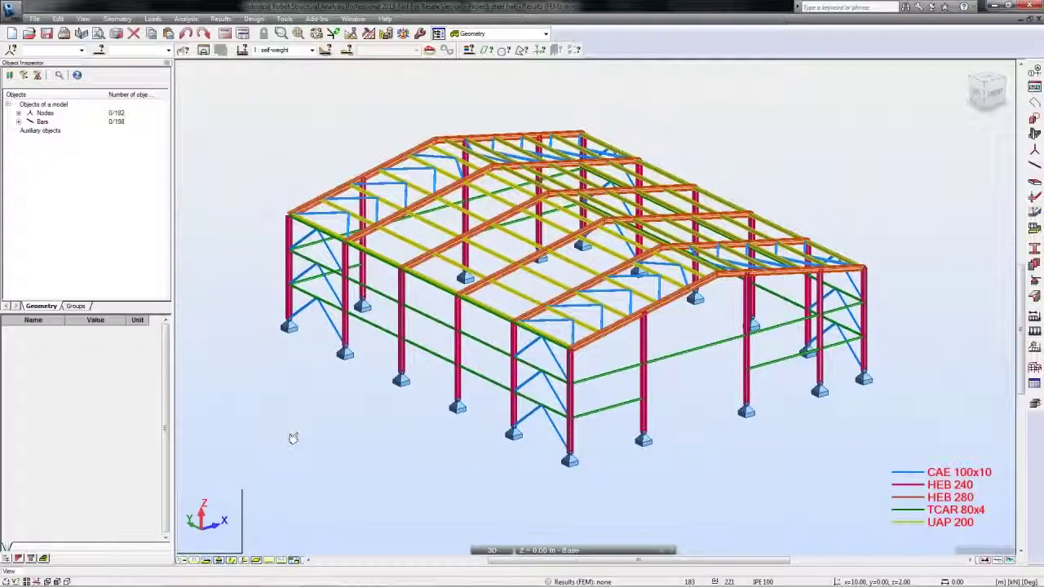
Hide the bar section shapes of the steel hall and open the Claddings definition.
{"action": "left_click", "coordinate": [232, 561]}
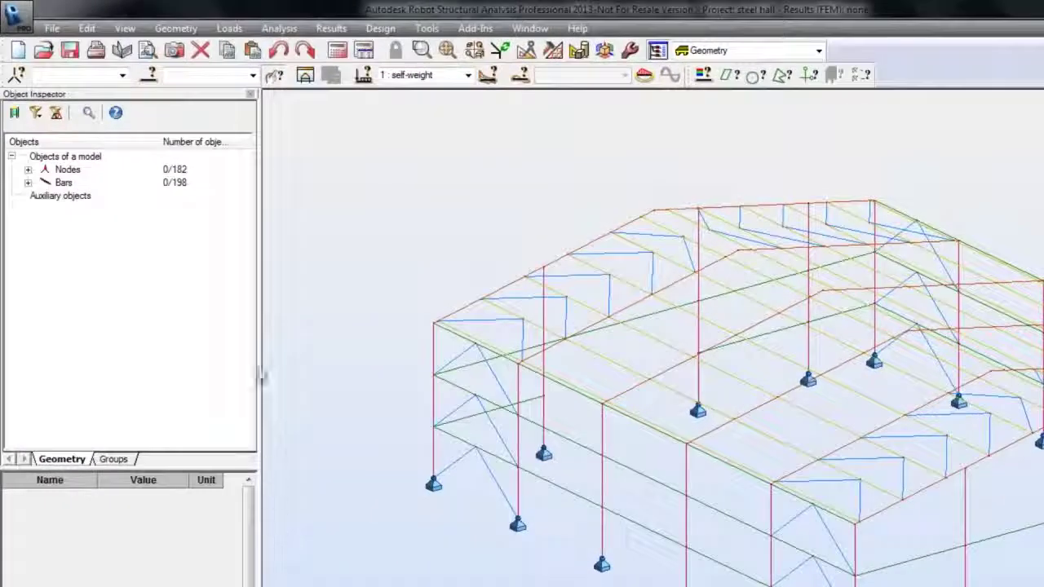
{"action": "left_click", "coordinate": [176, 28]}
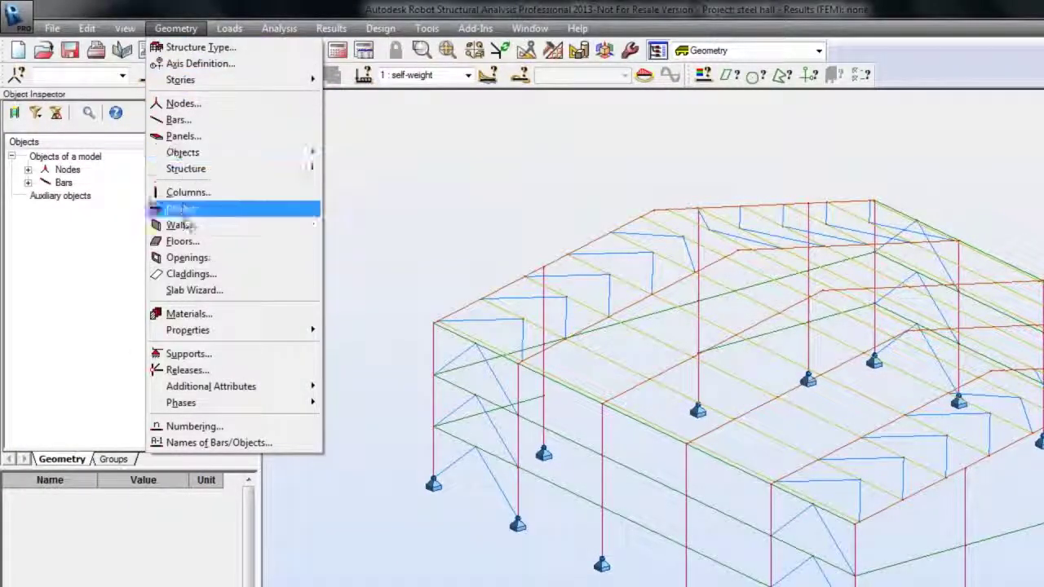
{"action": "key", "text": "Escape"}
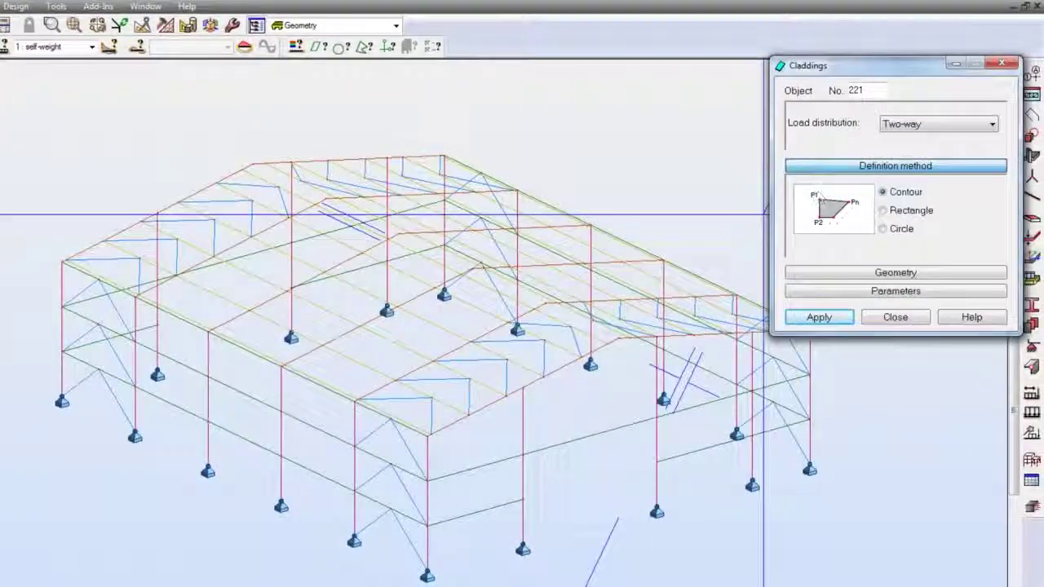
Define a two-way cladding by contour over the hall's long side wall, from the eaves down to the column bases.
{"action": "left_click", "coordinate": [926, 125]}
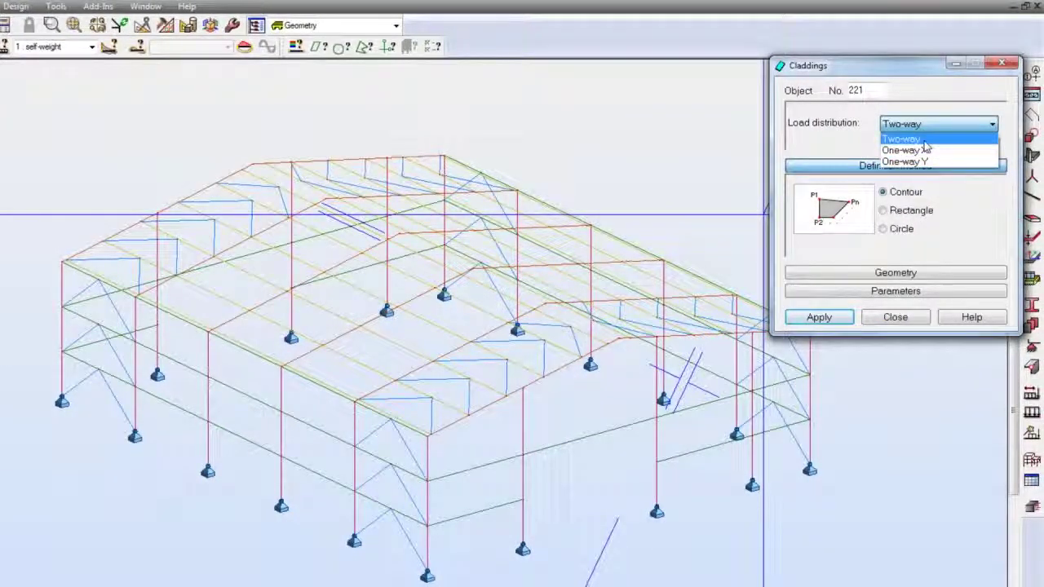
{"action": "left_click", "coordinate": [924, 141]}
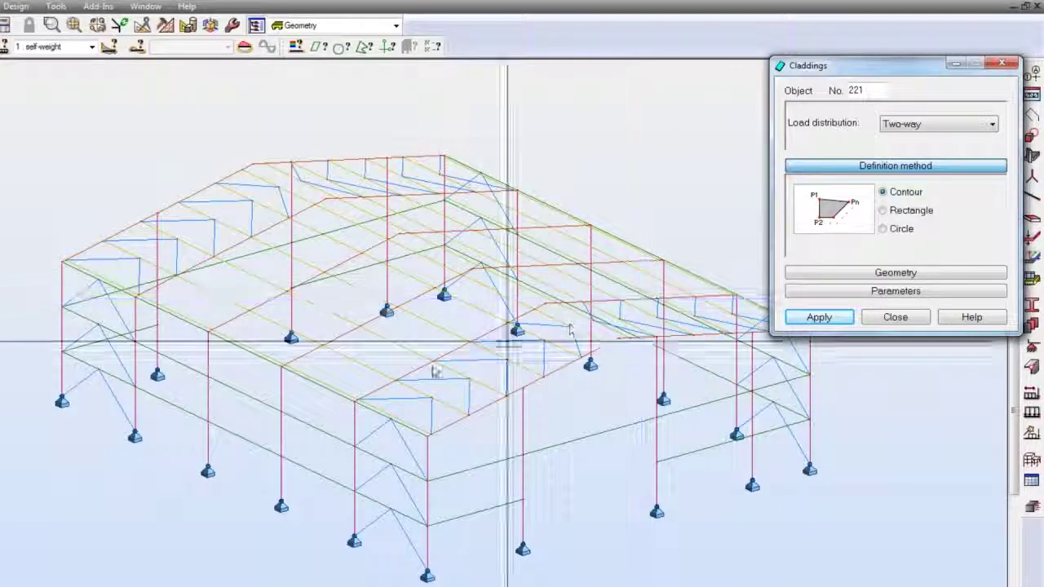
{"action": "left_click", "coordinate": [62, 263]}
{"action": "left_click", "coordinate": [427, 434]}
{"action": "left_click", "coordinate": [427, 576]}
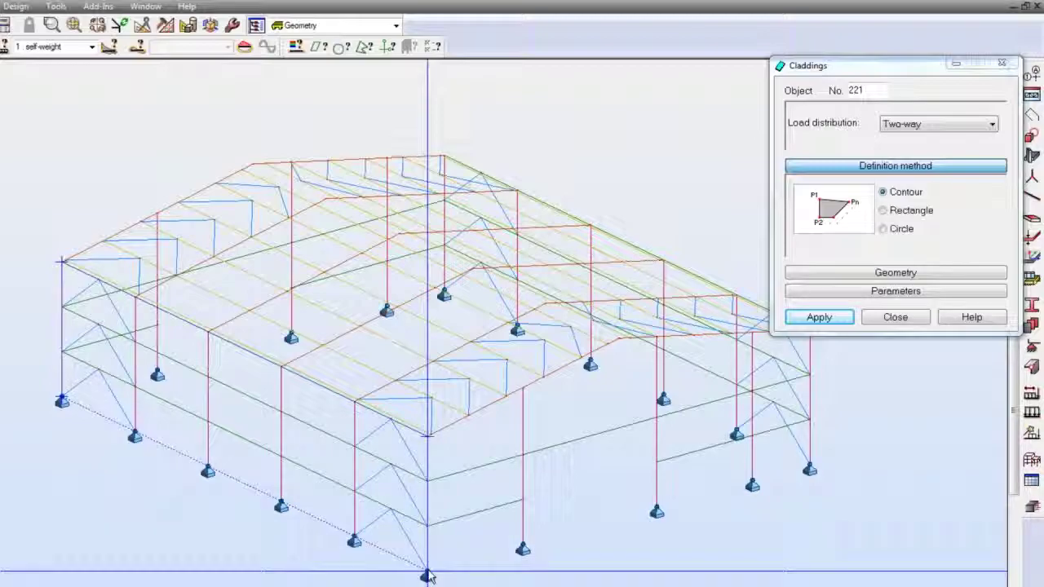
{"action": "left_click", "coordinate": [62, 402]}
Define two-way claddings by rectangle over both roof slopes of the hall, between the eaves and the ridge.
{"action": "left_click", "coordinate": [882, 210]}
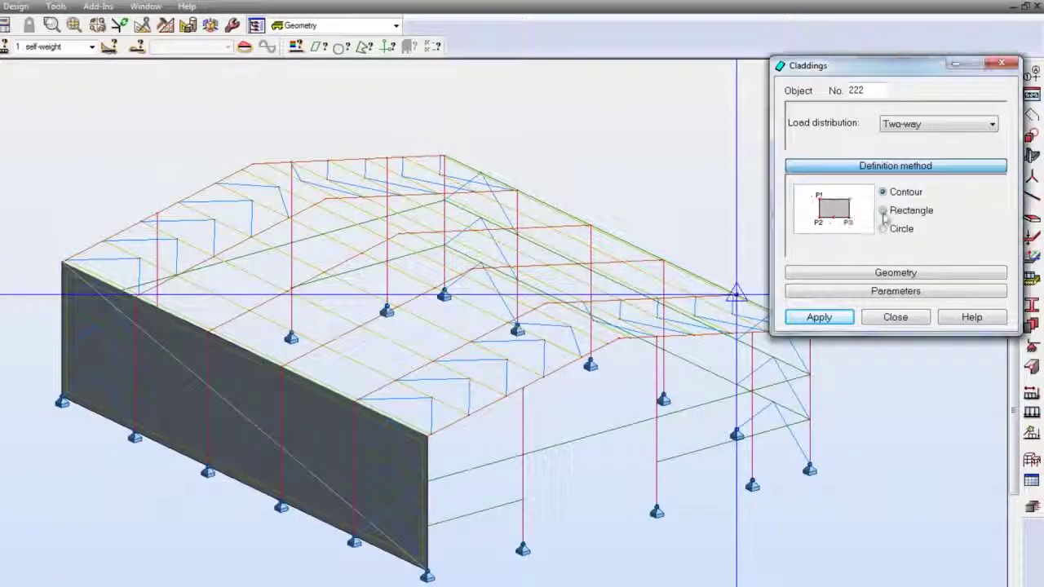
{"action": "left_click", "coordinate": [62, 262]}
{"action": "left_click", "coordinate": [252, 164]}
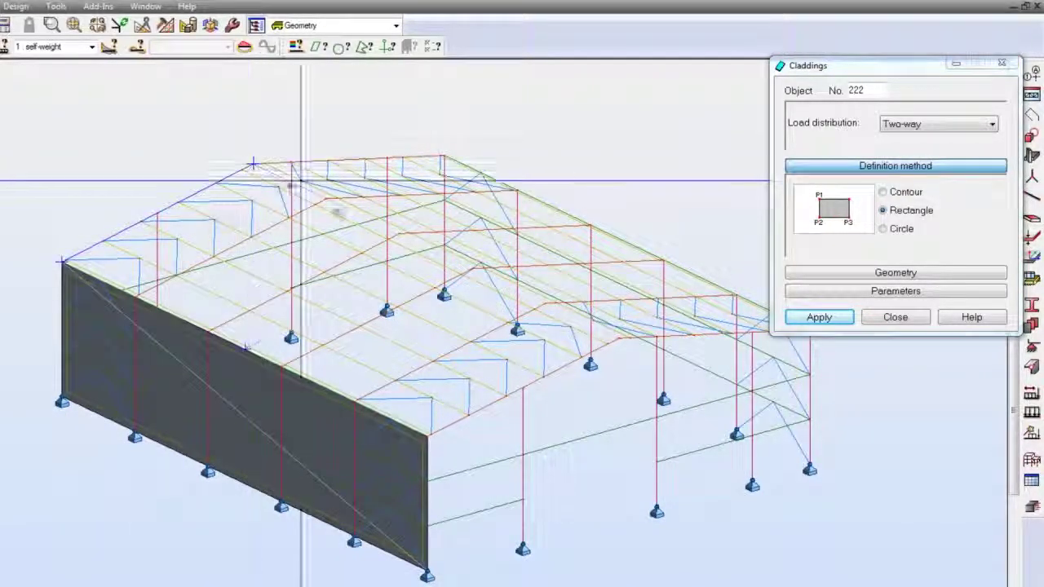
{"action": "left_click", "coordinate": [629, 338]}
{"action": "middle_click_drag", "start_coordinate": [620, 345], "coordinate": [205, 345]}
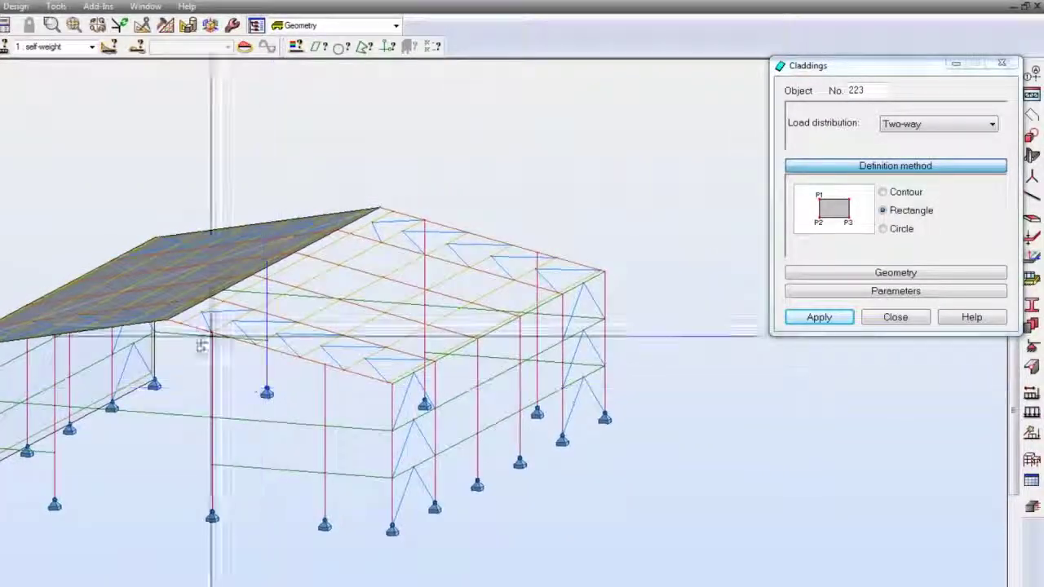
{"action": "left_click", "coordinate": [167, 321]}
{"action": "left_click", "coordinate": [378, 208]}
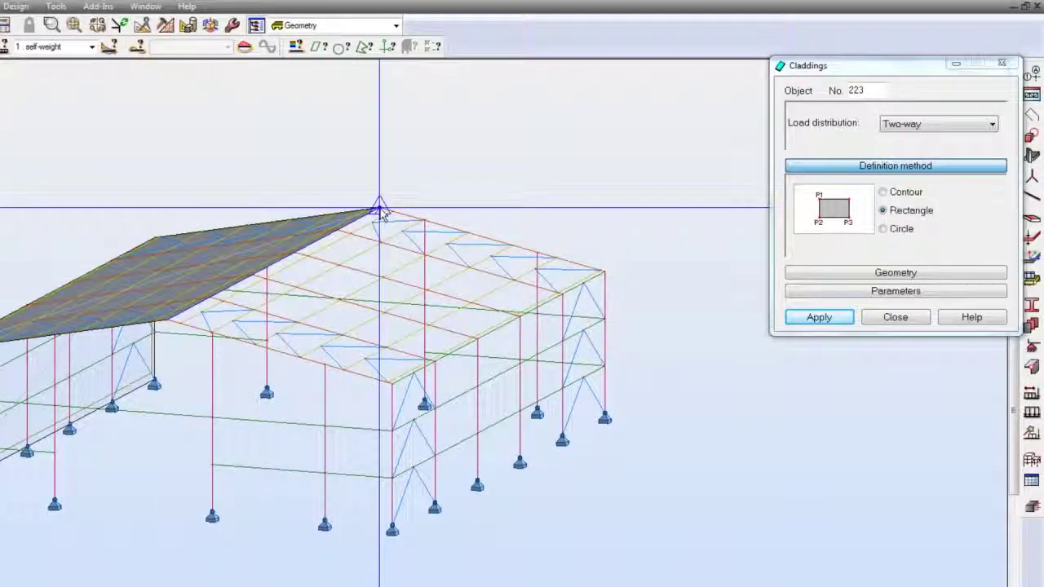
{"action": "left_click", "coordinate": [604, 272]}
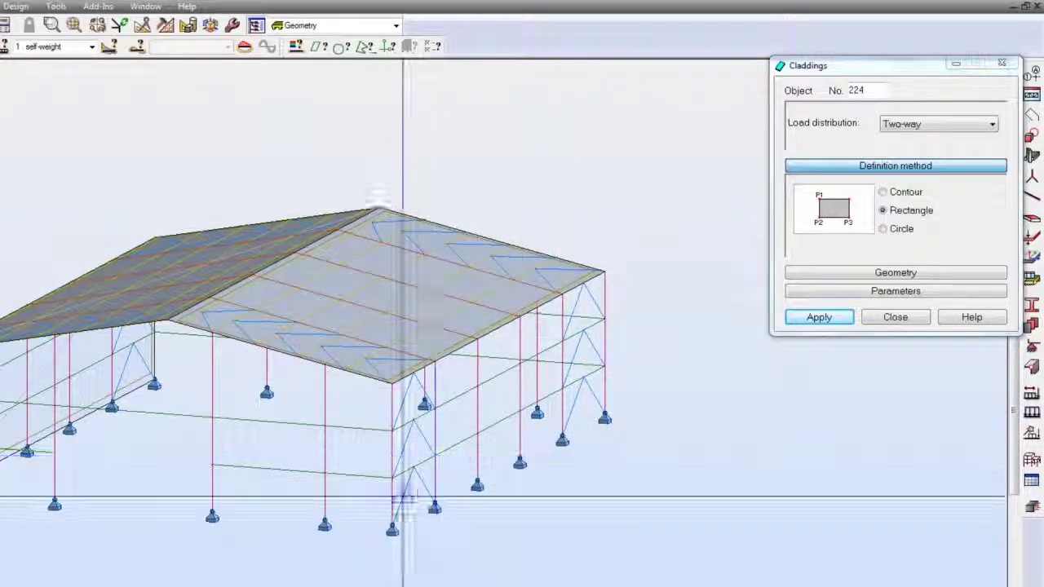
Define a rectangular two-way cladding over the remaining long side wall and finish defining claddings.
{"action": "left_click", "coordinate": [604, 272]}
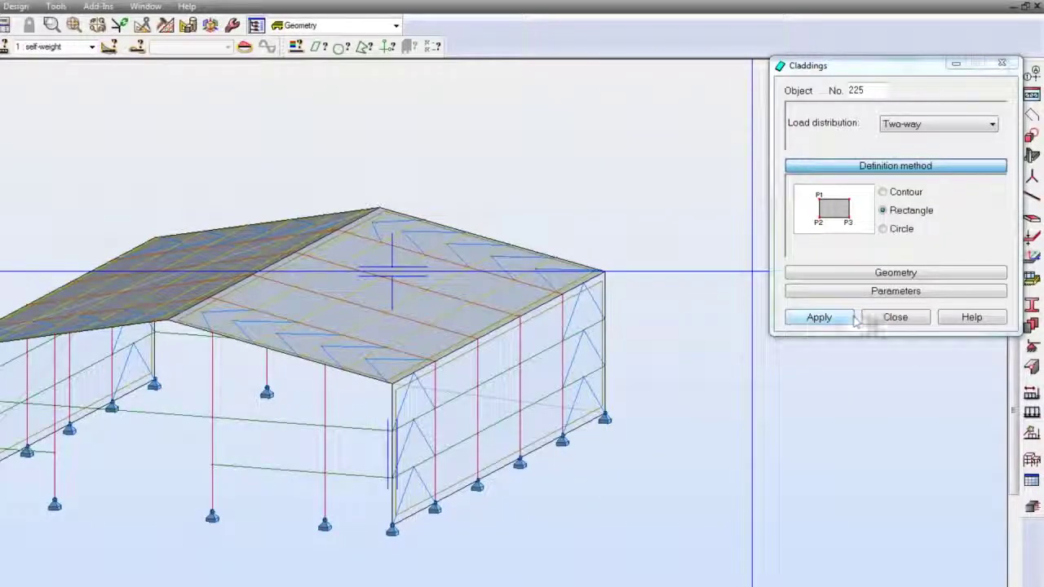
{"action": "key", "text": "Escape"}
{"action": "mouse_move", "coordinate": [228, 392]}
{"action": "middle_mouse_down", "text": "shift"}
{"action": "mouse_move", "coordinate": [291, 405]}
{"action": "mouse_move", "coordinate": [340, 391]}
{"action": "mouse_move", "coordinate": [306, 389]}
{"action": "middle_mouse_up", "text": "shift"}
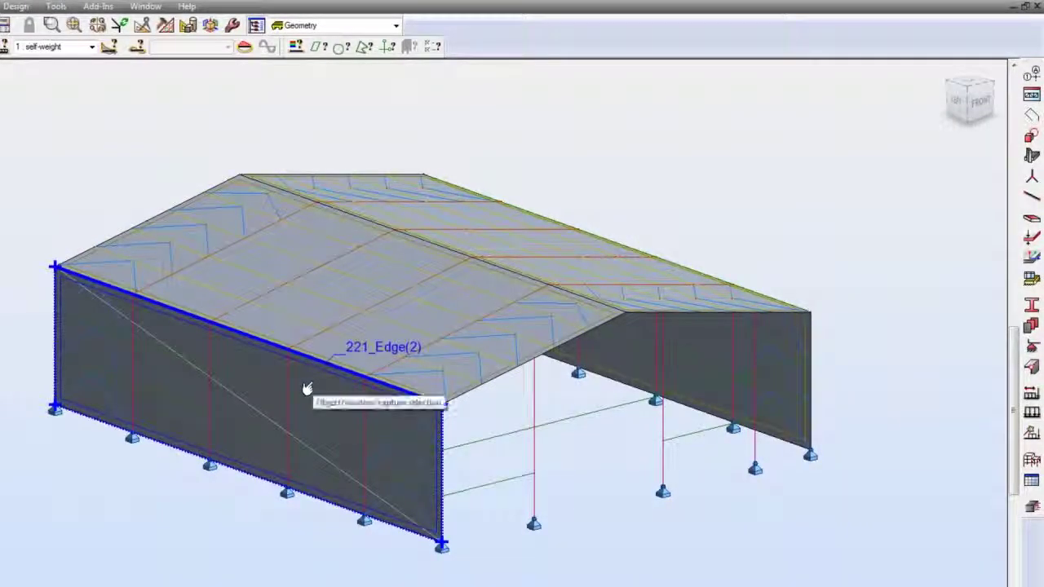
Apply a projected uniform planar load of -1 kPa in global Z to both roof slope claddings under the snow load case.
{"action": "left_click", "coordinate": [1032, 414]}
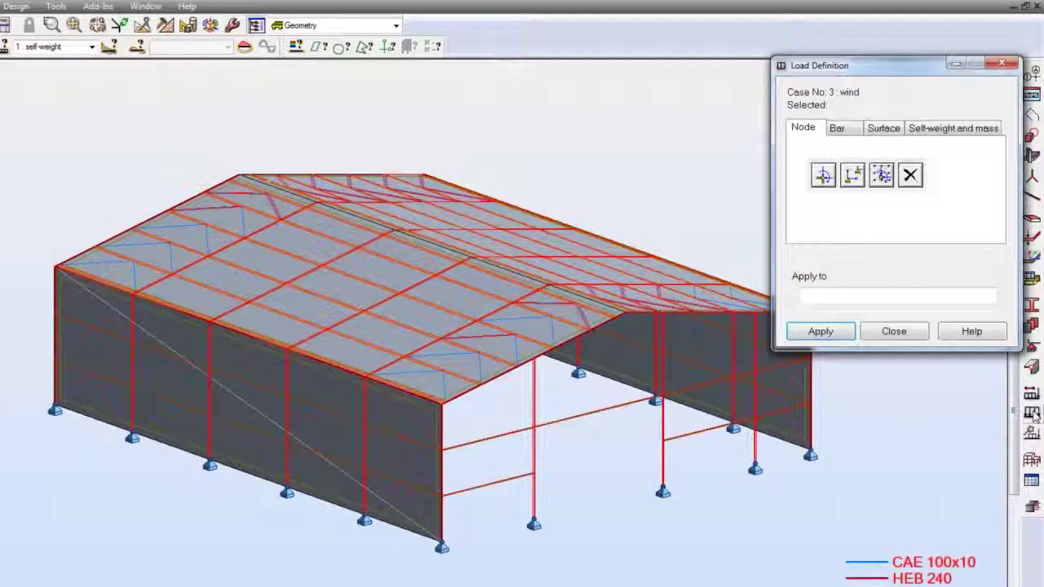
{"action": "left_click", "coordinate": [91, 46]}
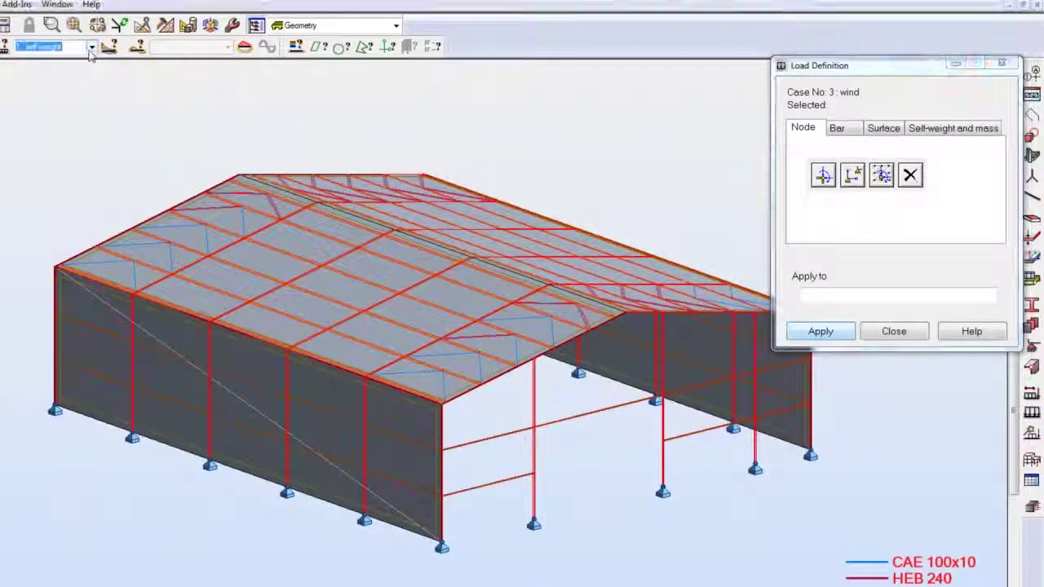
{"action": "left_click", "coordinate": [36, 71]}
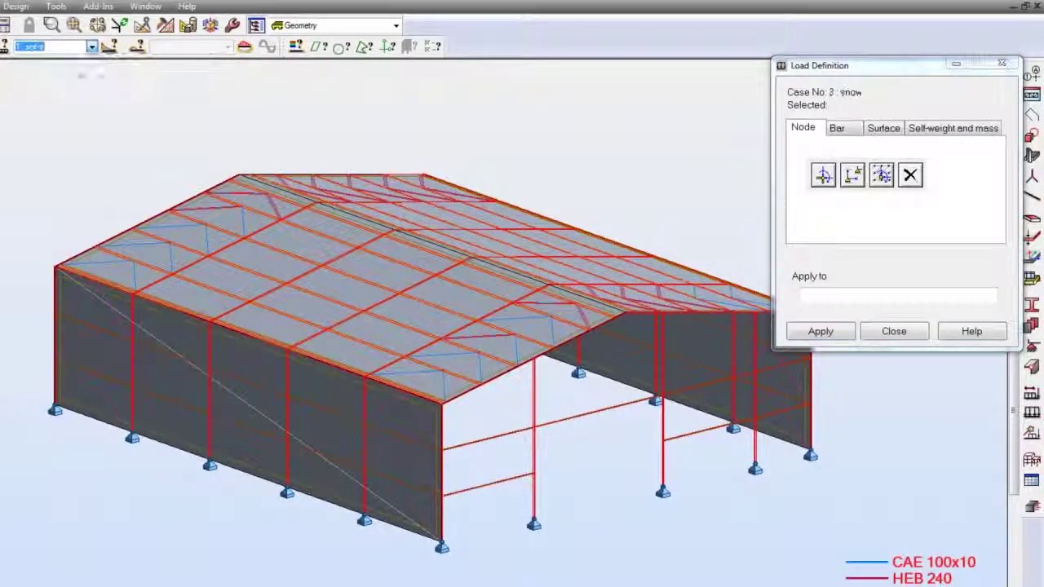
{"action": "left_click", "coordinate": [883, 130]}
{"action": "left_click", "coordinate": [823, 174]}
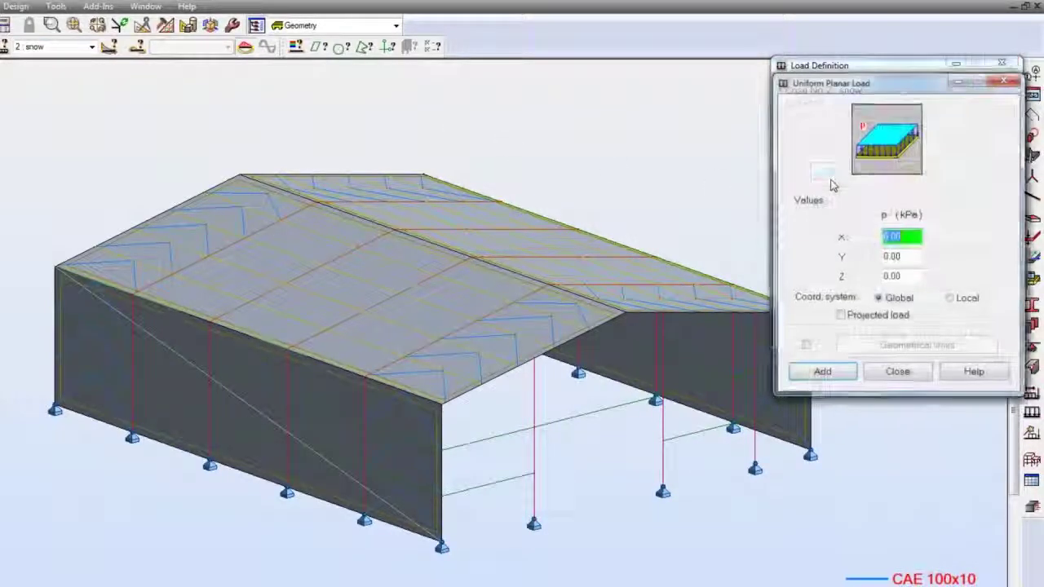
{"action": "left_click", "coordinate": [901, 276]}
{"action": "type", "text": "-1"}
{"action": "left_click", "coordinate": [839, 314]}
{"action": "left_click", "coordinate": [822, 371]}
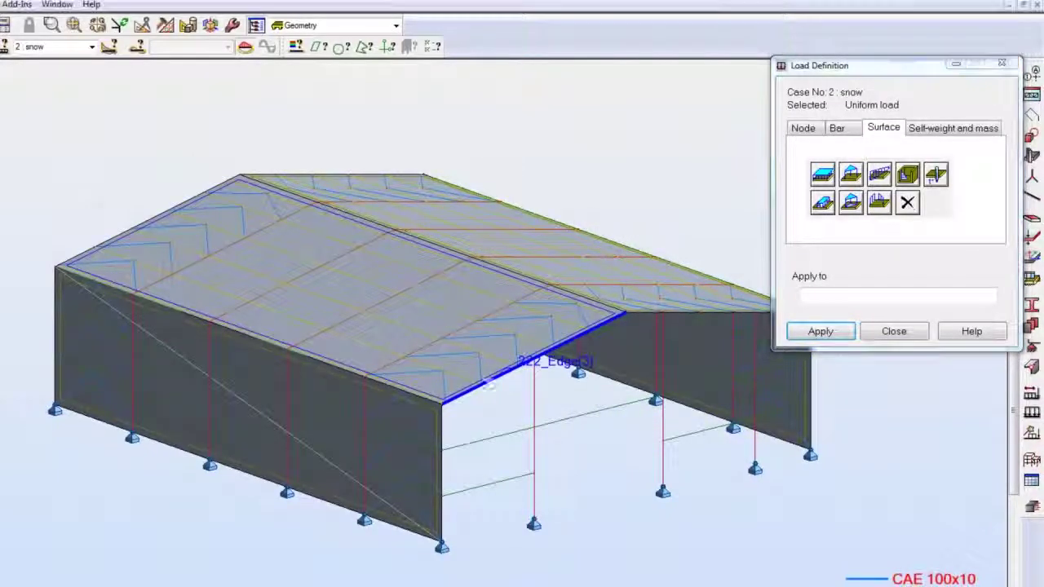
{"action": "left_click", "coordinate": [562, 346]}
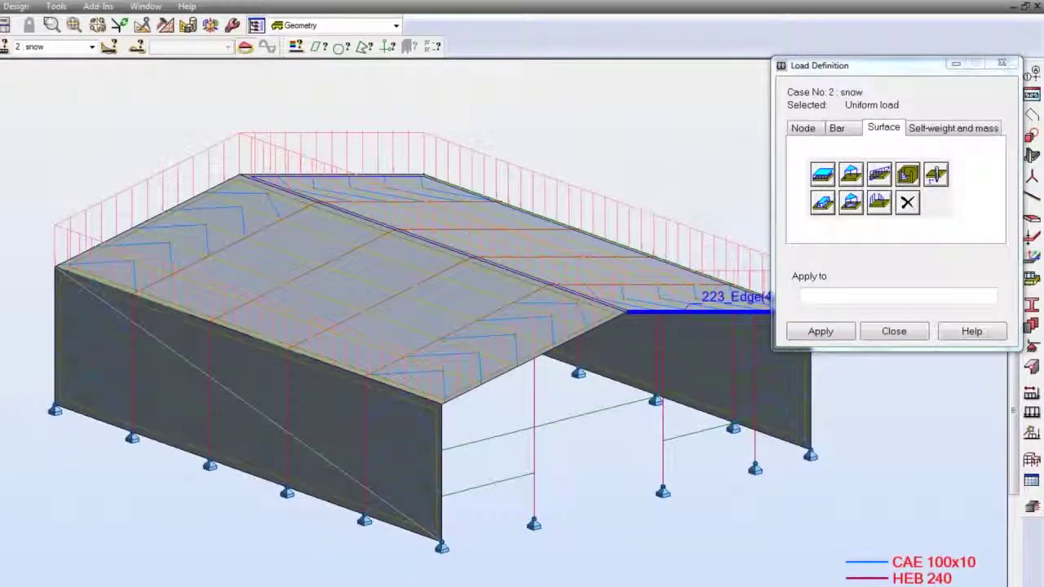
Apply a uniform planar load to both long side wall claddings under the wind load case and finish defining loads.
{"action": "left_click", "coordinate": [91, 46]}
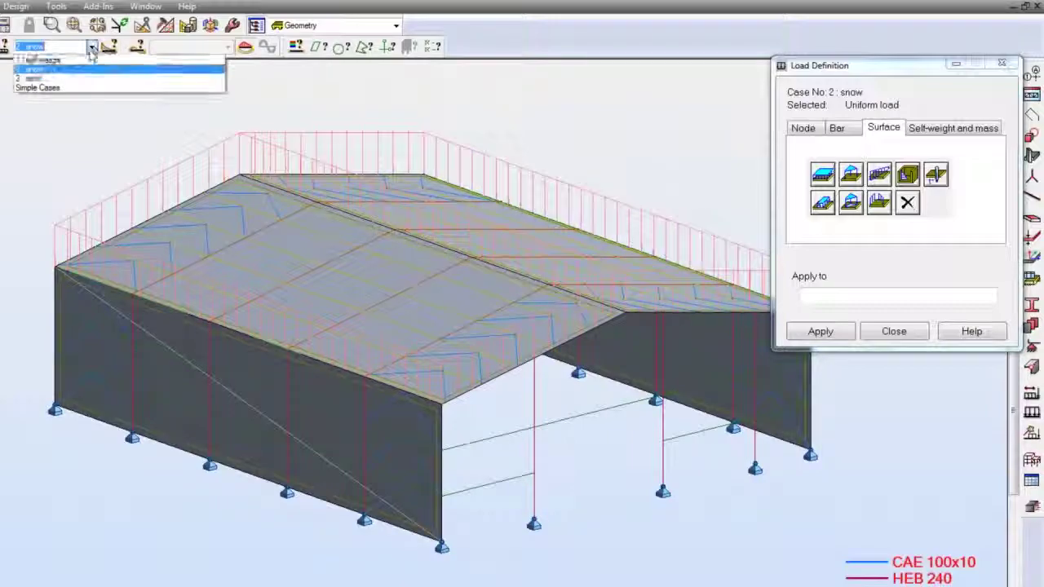
{"action": "left_click", "coordinate": [82, 79]}
{"action": "left_click", "coordinate": [821, 175]}
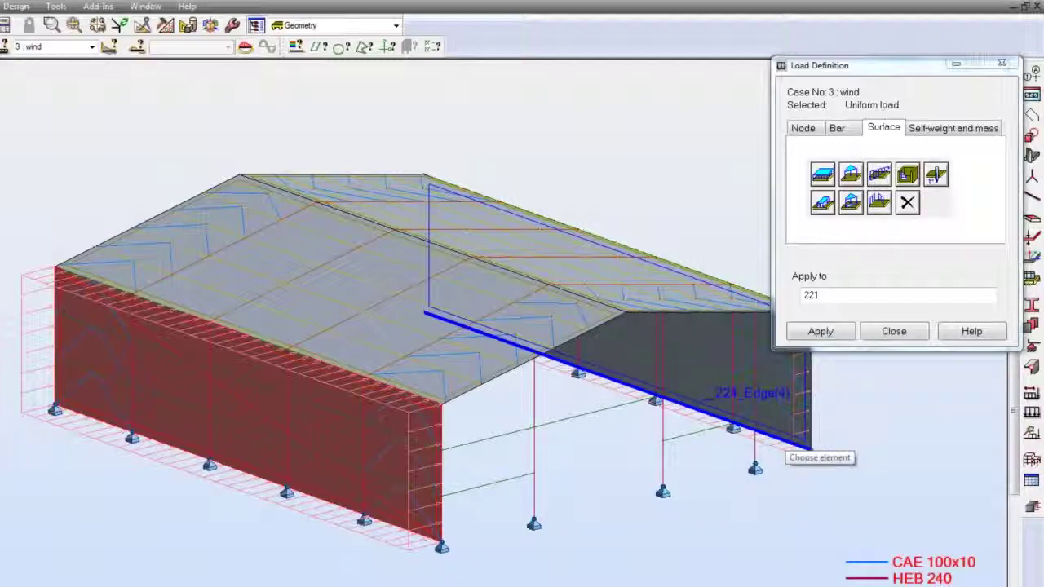
{"action": "left_click", "coordinate": [893, 331]}
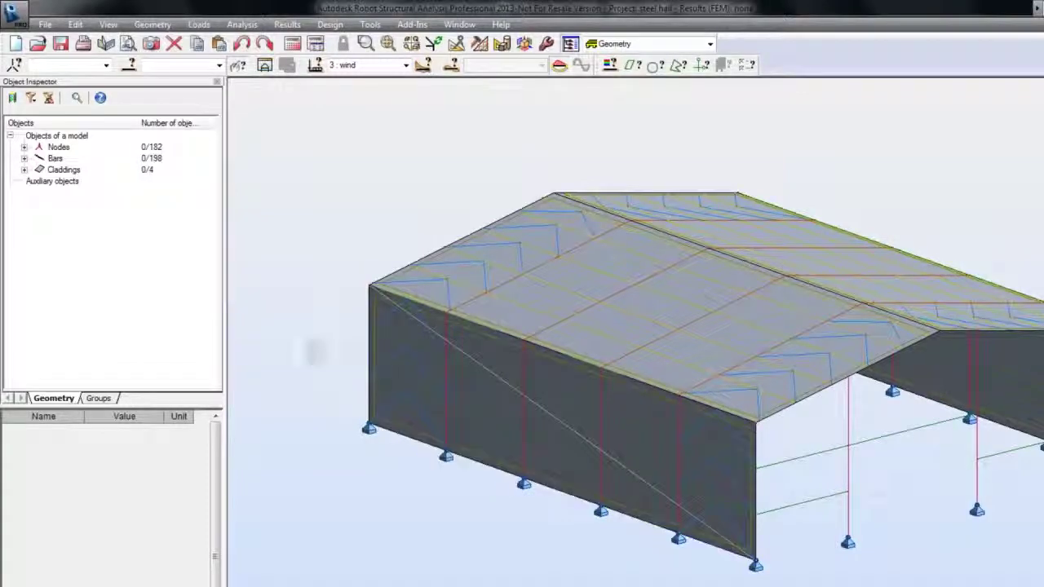
Turn on the display of automatically generated forces and load distribution regions, generating the calculation model of the structure.
{"action": "left_click", "coordinate": [108, 25]}
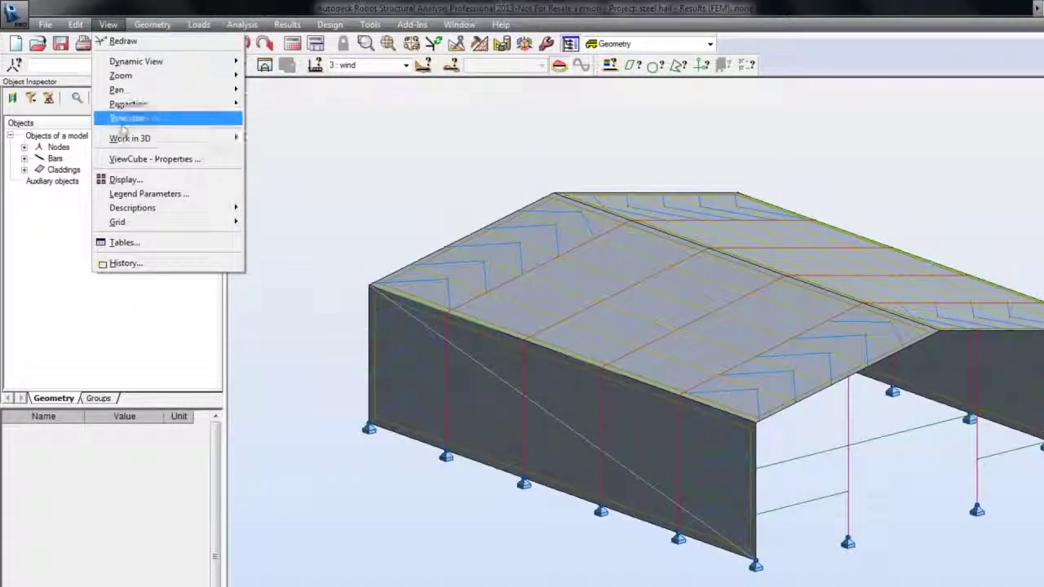
{"action": "left_click", "coordinate": [125, 179]}
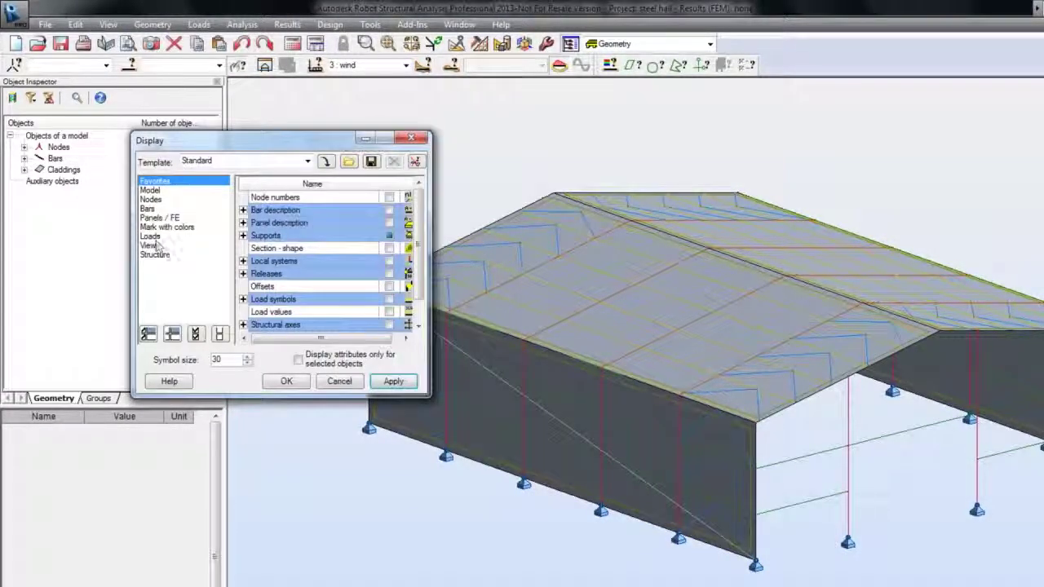
{"action": "left_click", "coordinate": [150, 236]}
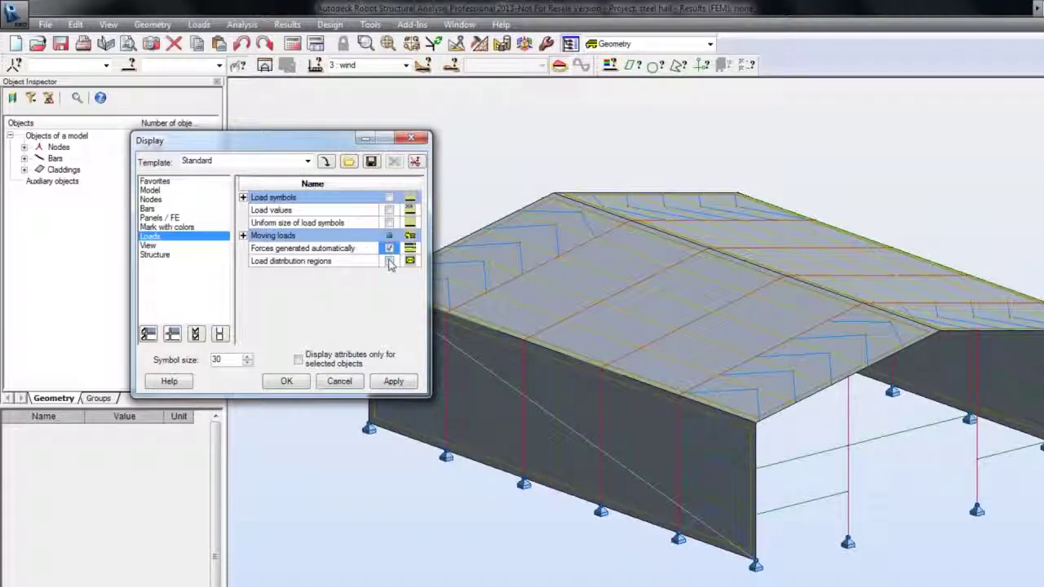
{"action": "left_click", "coordinate": [389, 261]}
{"action": "left_click", "coordinate": [392, 382]}
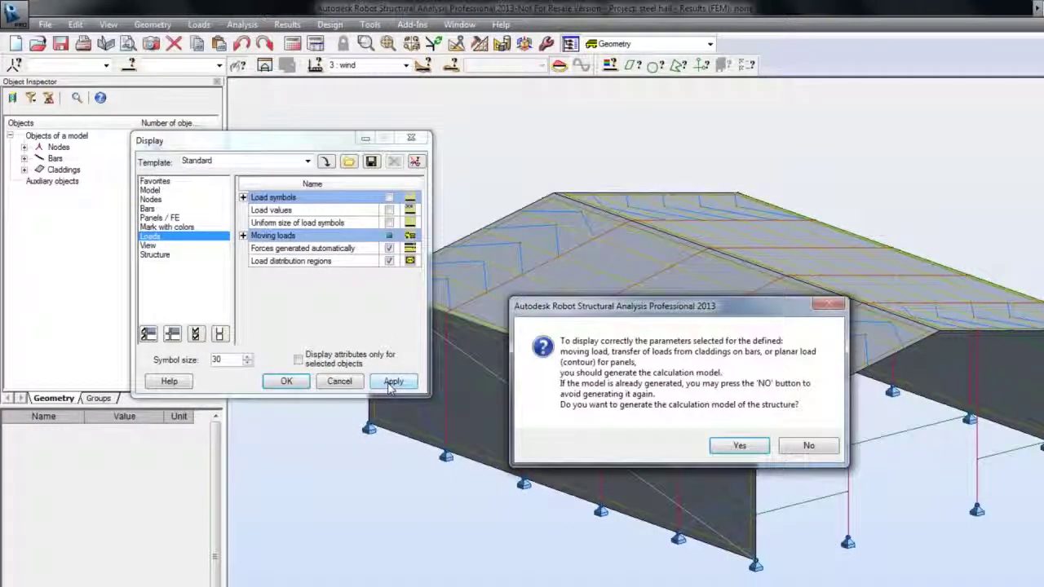
{"action": "left_click", "coordinate": [743, 448]}
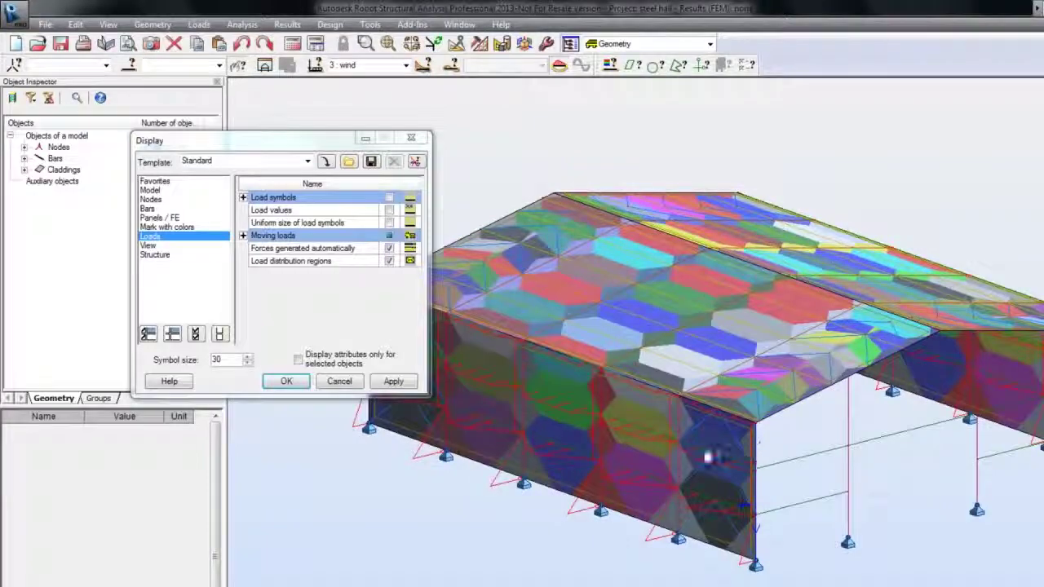
{"action": "left_click", "coordinate": [287, 380]}
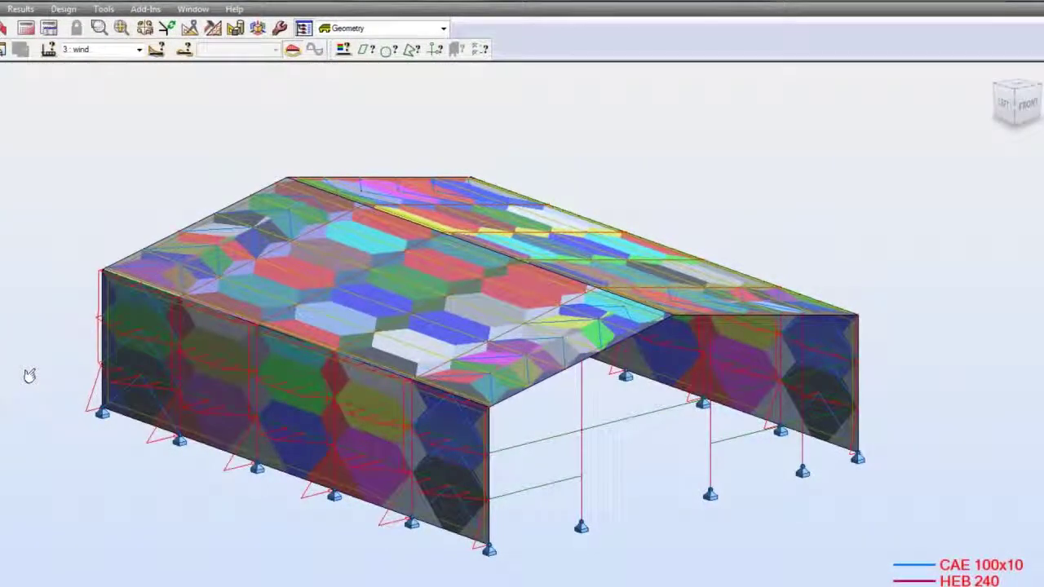
Compare the distribution regions and generated member forces of the snow and wind load cases on the hall.
{"action": "scroll", "coordinate": [189, 295], "scroll_direction": "up", "scroll_amount": 1}
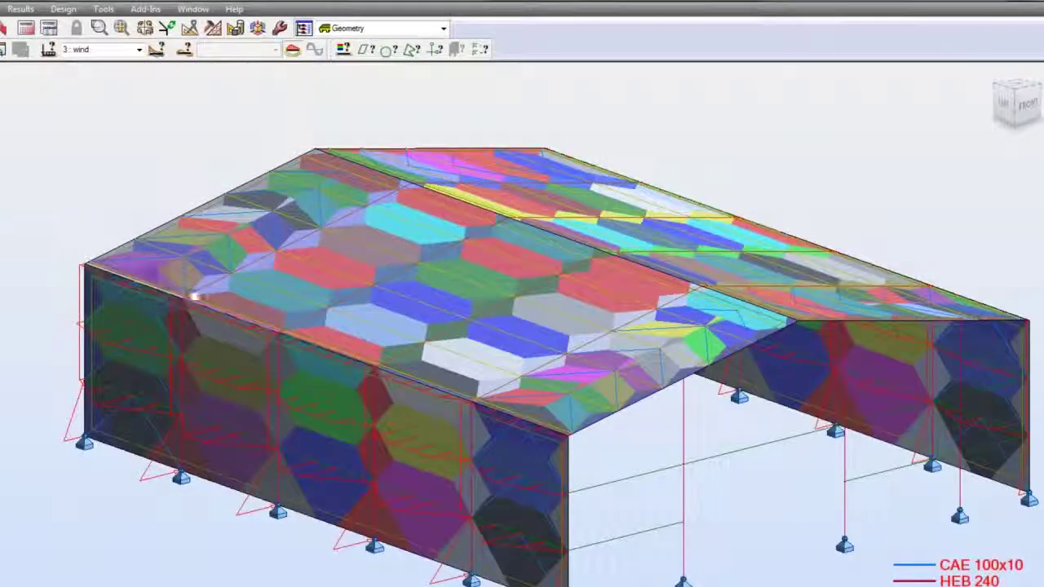
{"action": "left_click", "coordinate": [139, 49]}
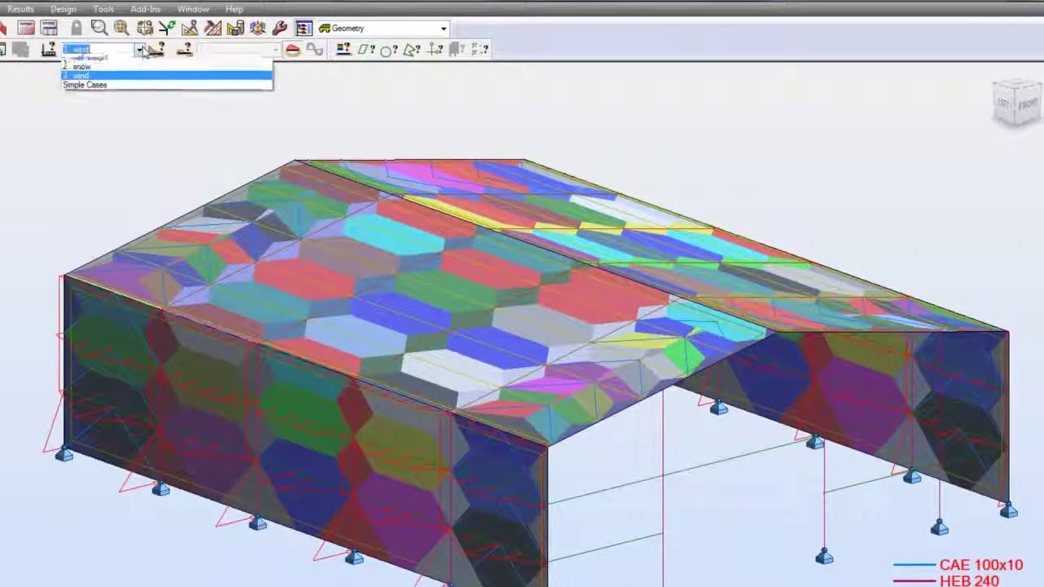
{"action": "left_click", "coordinate": [135, 69]}
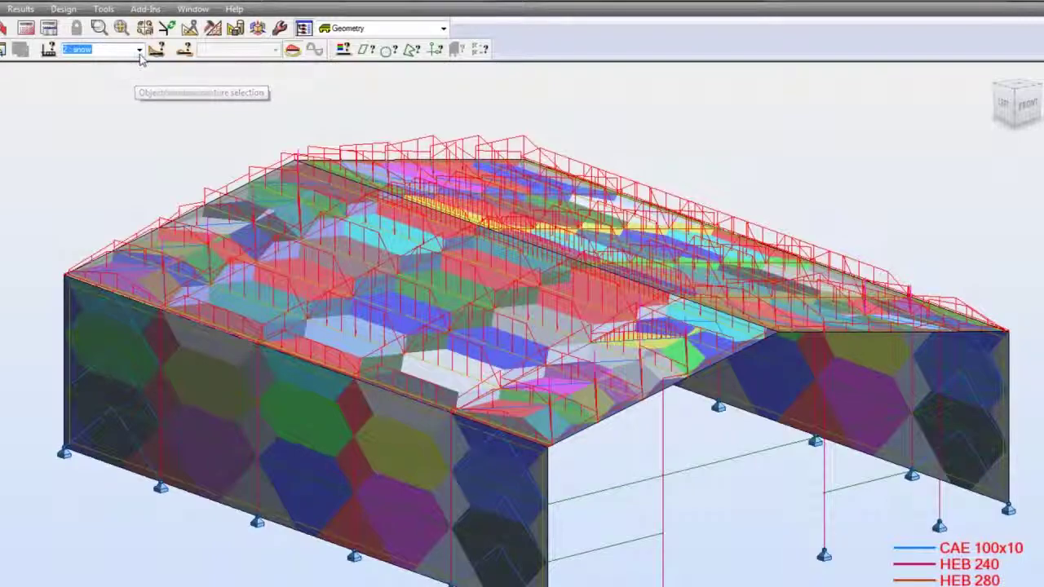
{"action": "left_click", "coordinate": [138, 50]}
{"action": "left_click", "coordinate": [132, 84]}
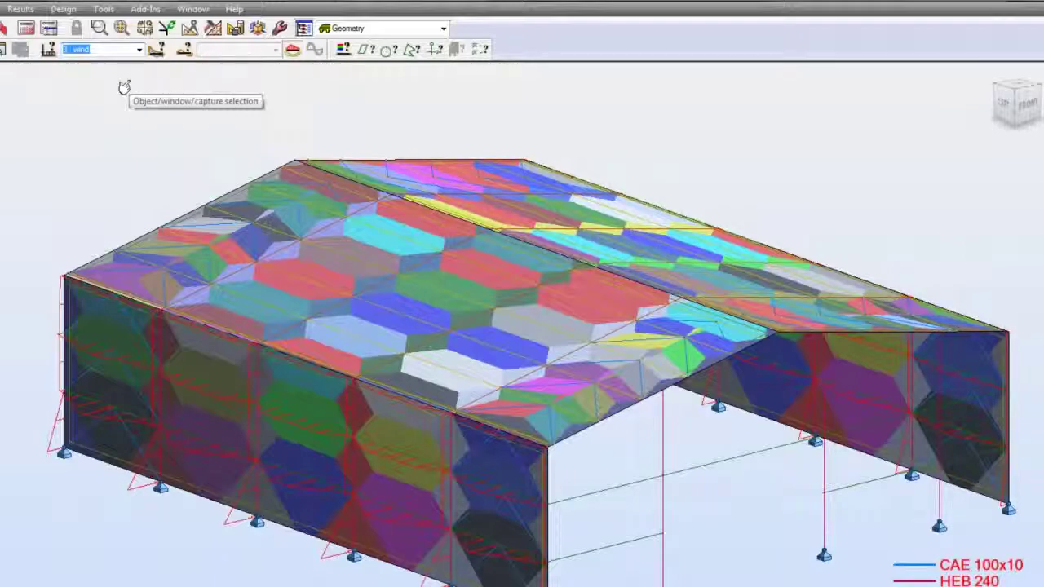
Set the load distribution of both long side wall claddings to One-way X and regenerate the computational model.
{"action": "left_click", "coordinate": [277, 522]}
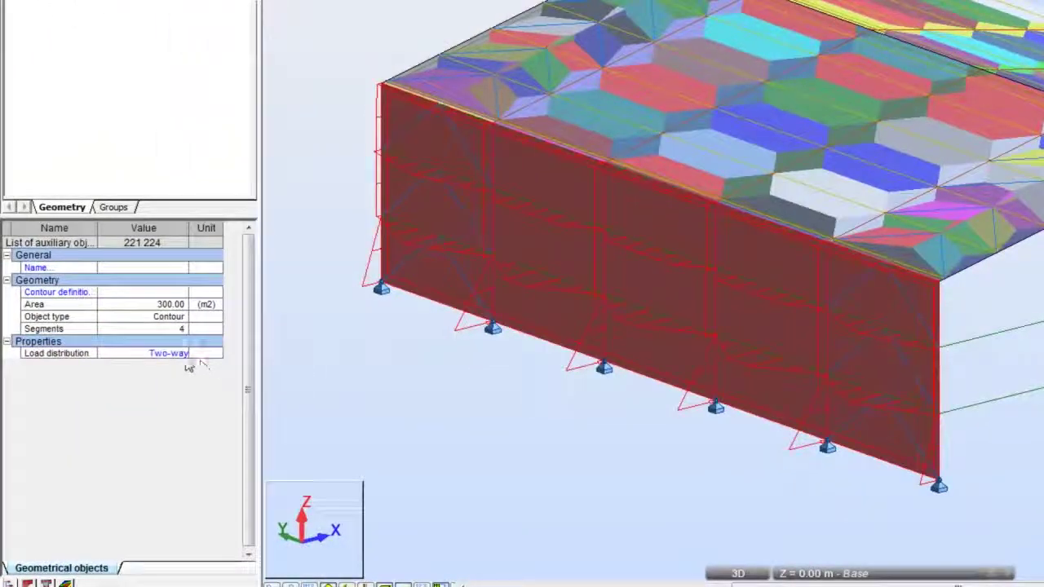
{"action": "left_click", "coordinate": [192, 353]}
{"action": "left_click", "coordinate": [176, 366]}
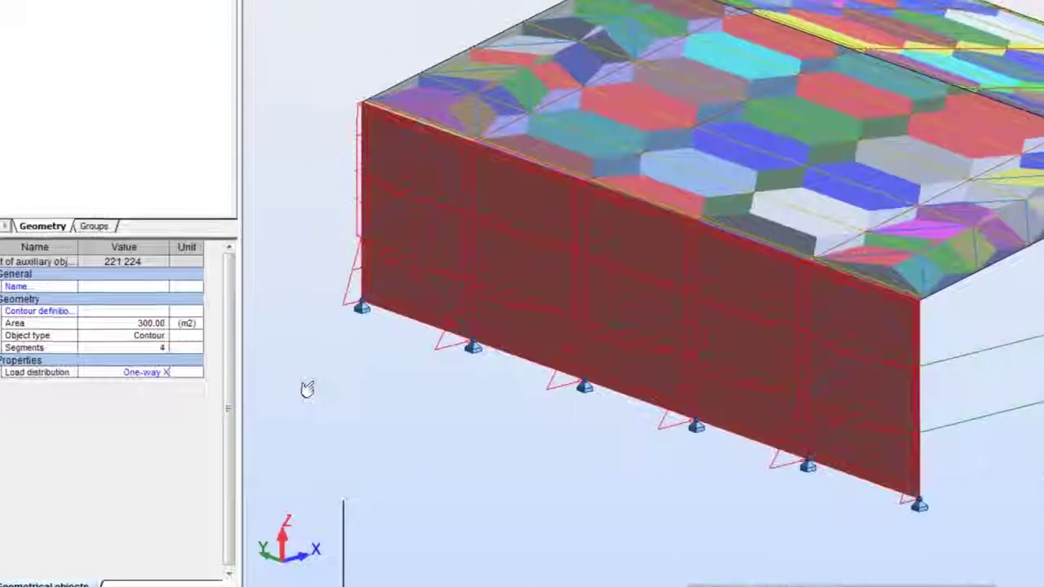
{"action": "left_click", "coordinate": [306, 389]}
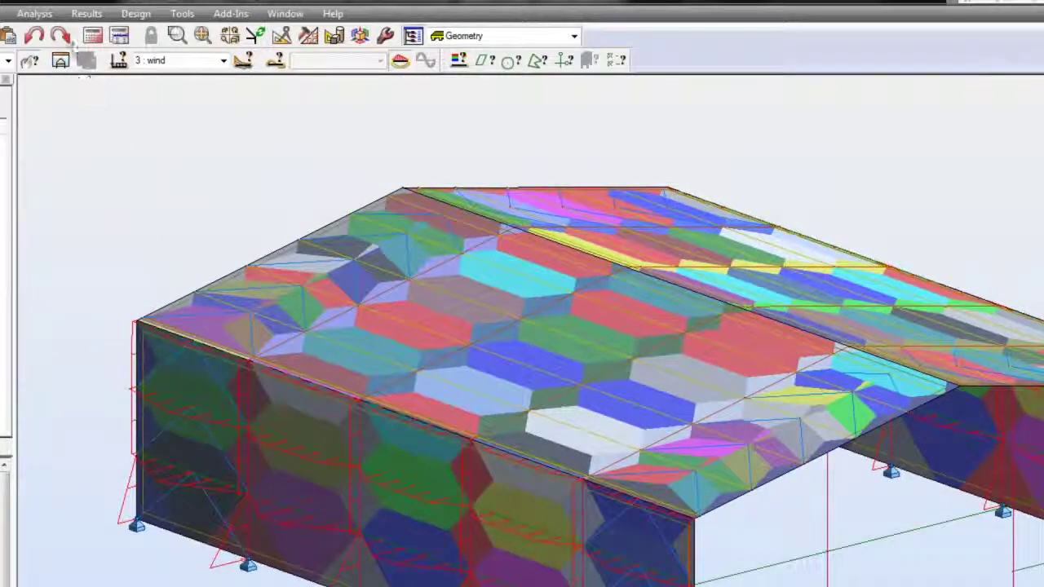
{"action": "left_click", "coordinate": [34, 14]}
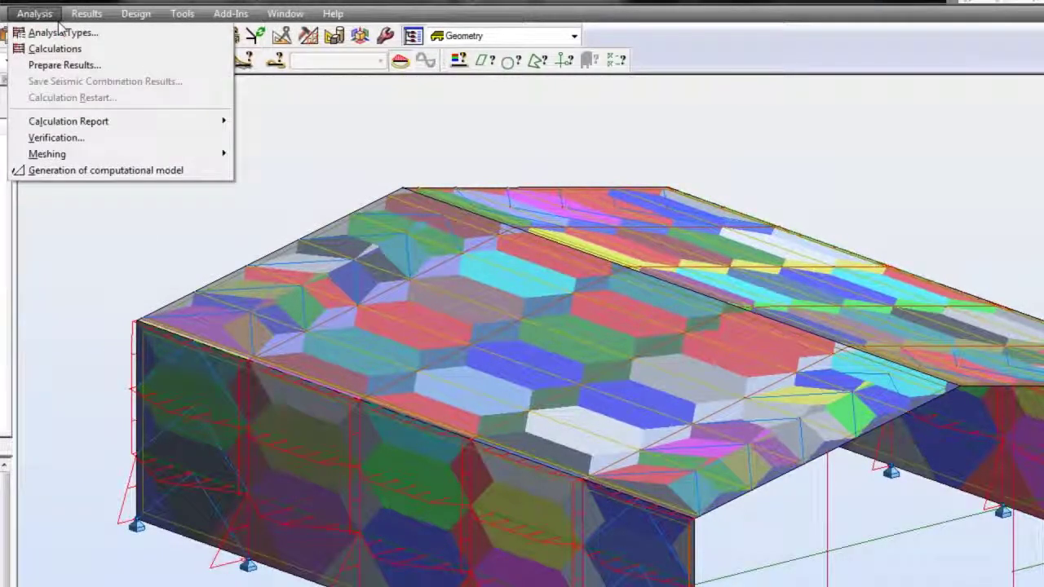
{"action": "left_click", "coordinate": [57, 173]}
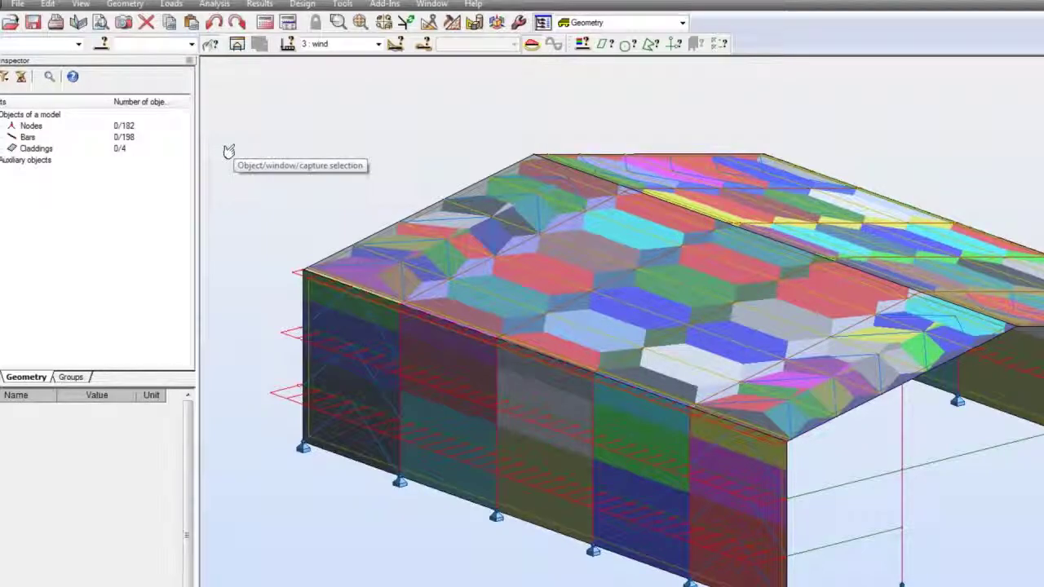
Hide the automatically generated forces and the load distribution regions on the hall model.
{"action": "right_click", "coordinate": [228, 152]}
{"action": "left_click", "coordinate": [213, 295]}
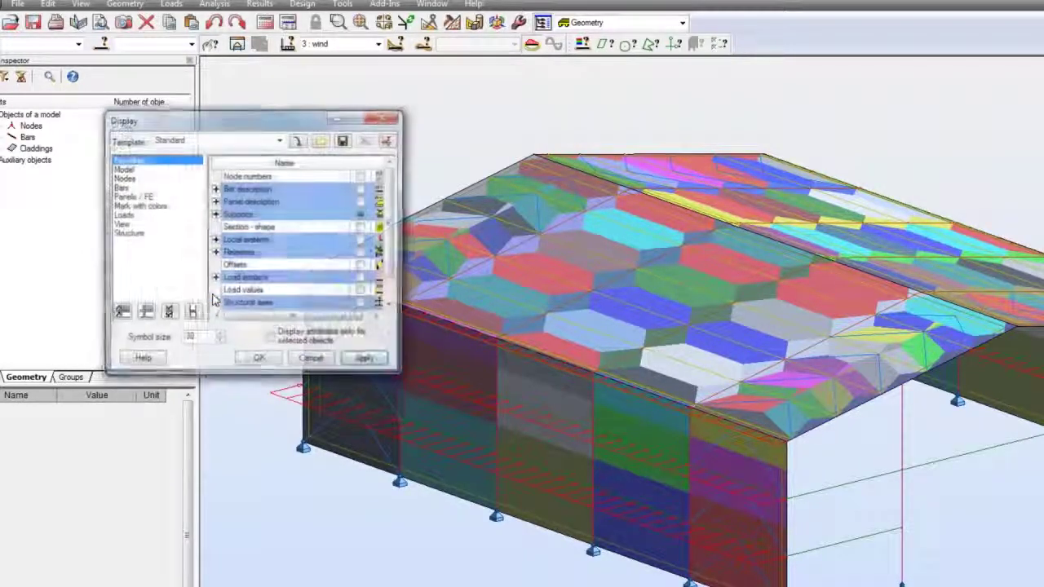
{"action": "left_click", "coordinate": [133, 217]}
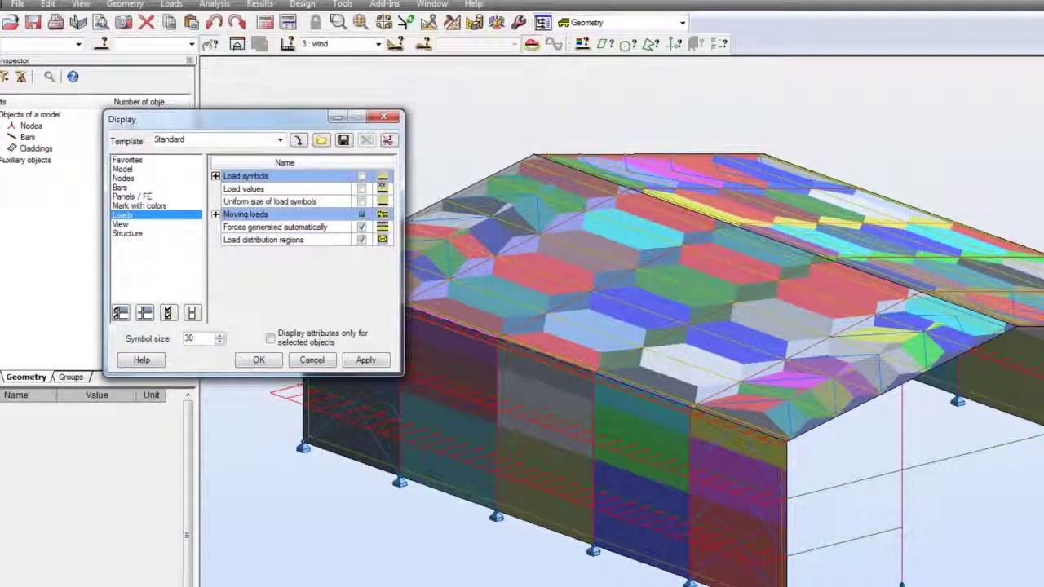
{"action": "left_click", "coordinate": [260, 359]}
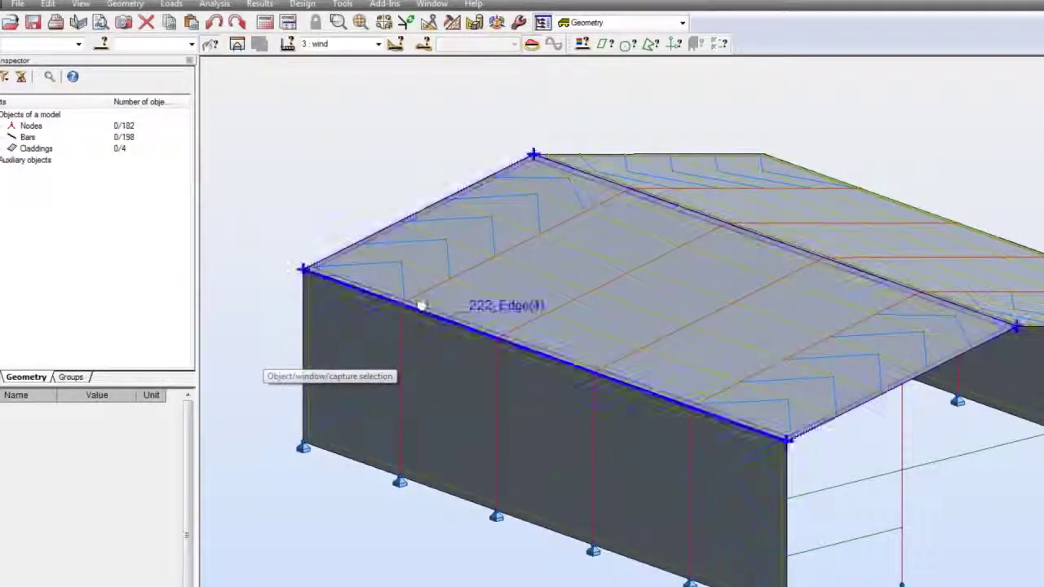
Select all HEB 280 roof beams by cross-section, check their trapezoidal and triangular method options, keep Analyze and clear the selection.
{"action": "right_click", "coordinate": [349, 285]}
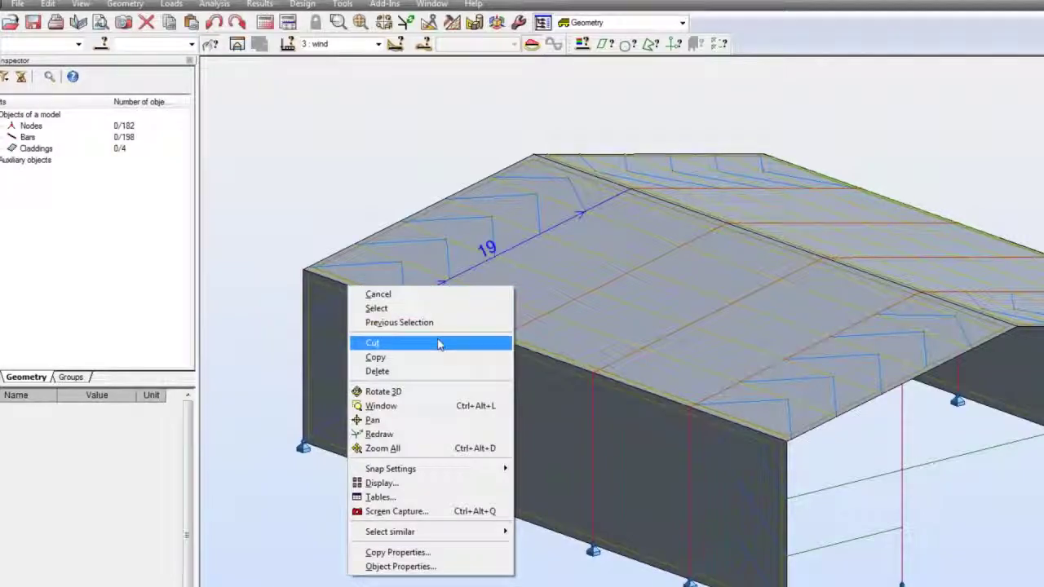
{"action": "mouse_move", "coordinate": [459, 534]}
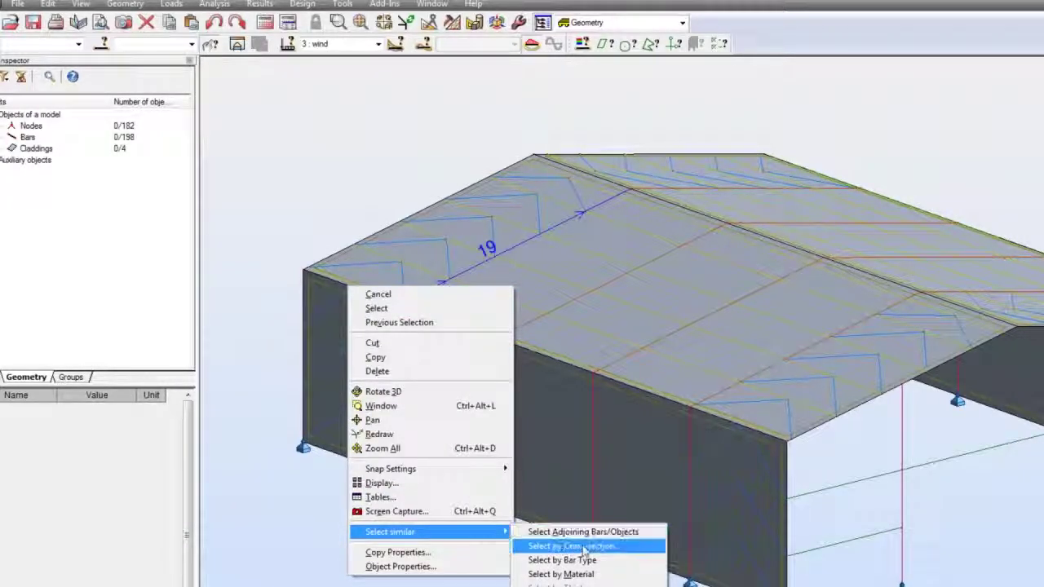
{"action": "left_click", "coordinate": [610, 545]}
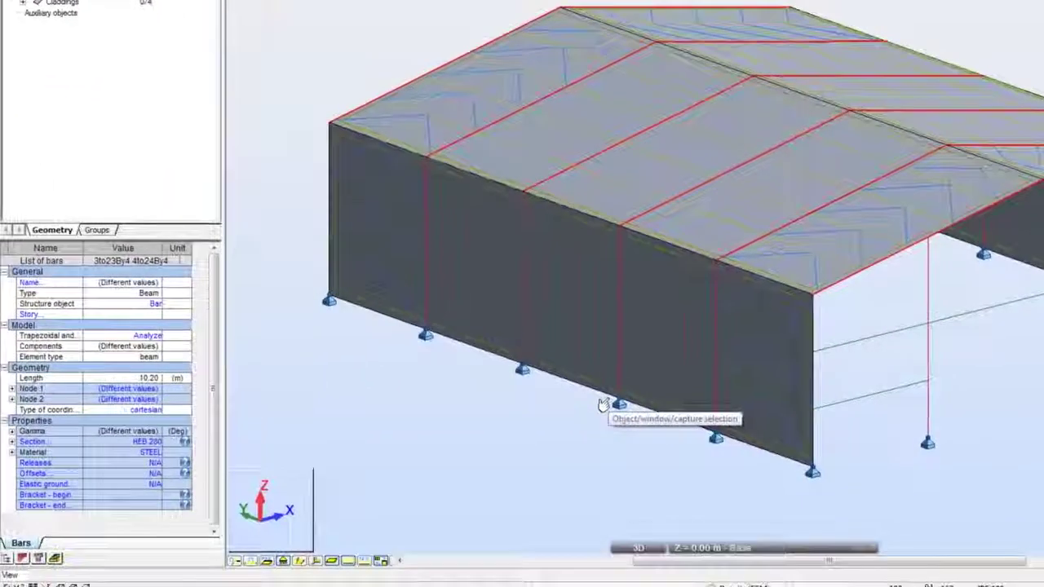
{"action": "left_click", "coordinate": [158, 328]}
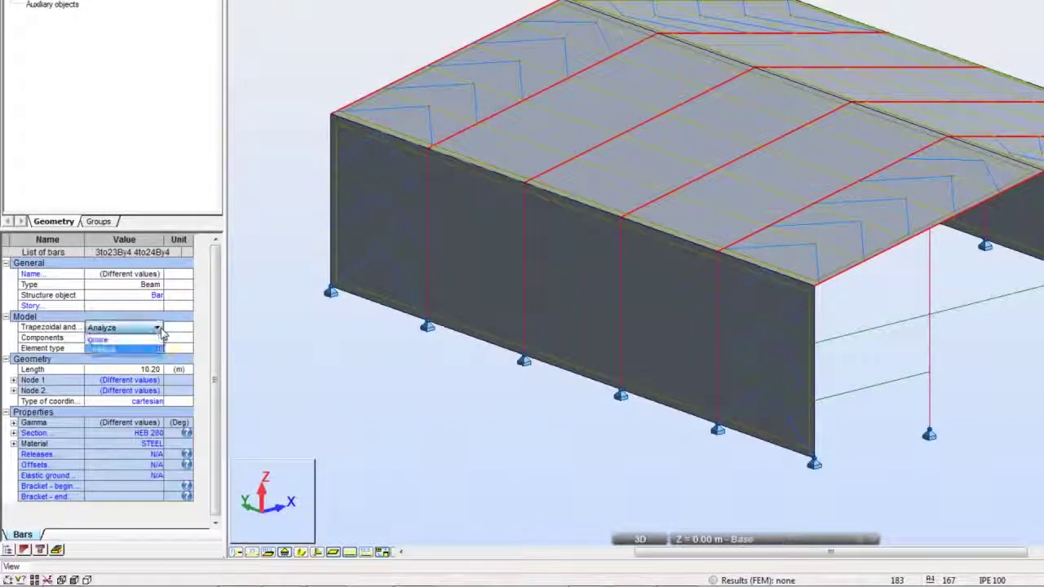
{"action": "left_click", "coordinate": [155, 349]}
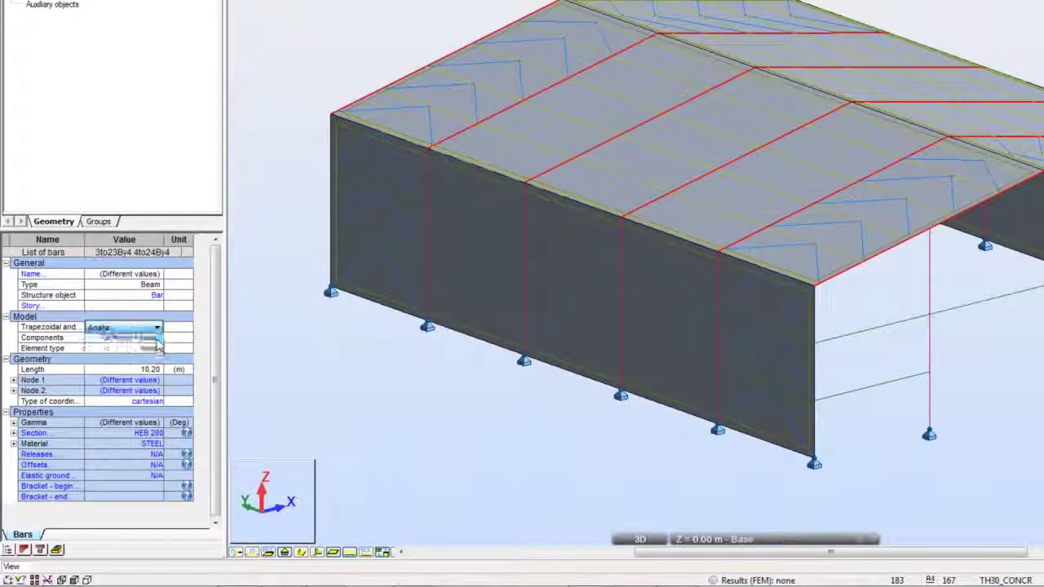
{"action": "left_click", "coordinate": [246, 326]}
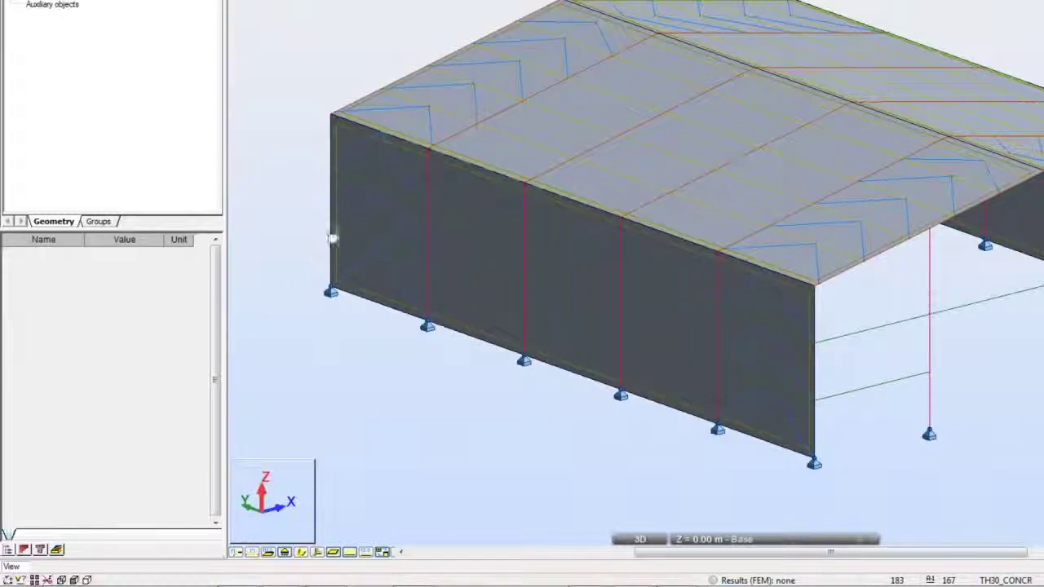
Select the CAE 100x10 bracing bars by cross-section, keep only the roof braces selected, and copy their bar number list.
{"action": "right_click", "coordinate": [477, 98]}
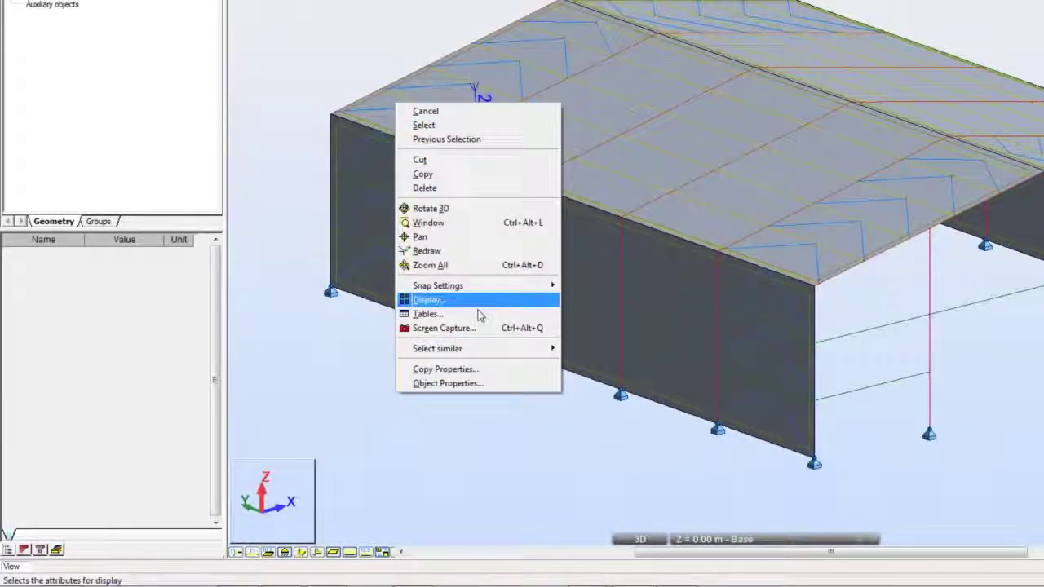
{"action": "mouse_move", "coordinate": [468, 351]}
{"action": "left_click", "coordinate": [593, 362]}
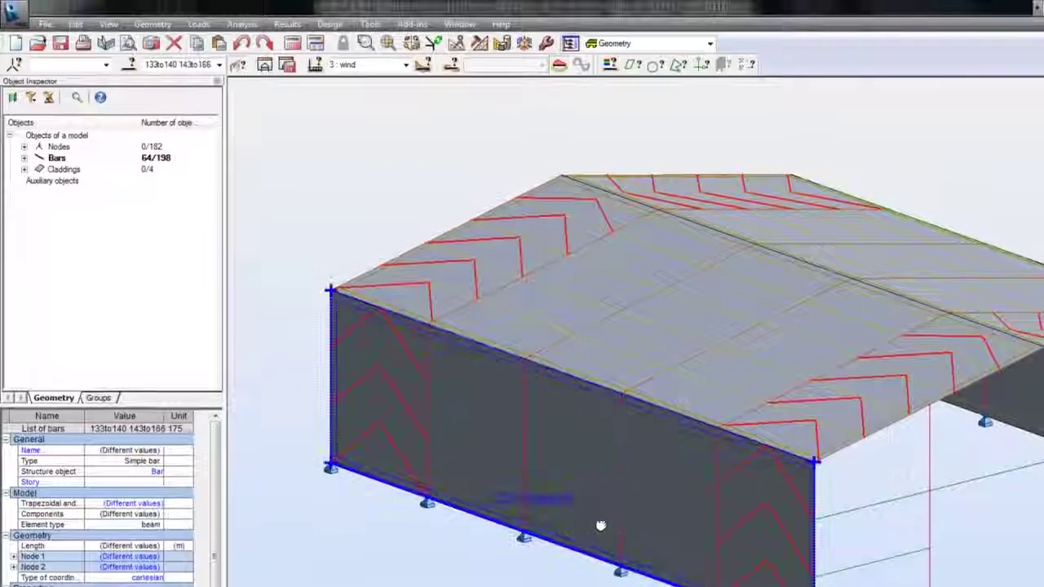
{"action": "left_click", "coordinate": [206, 66]}
{"action": "right_click", "coordinate": [206, 67]}
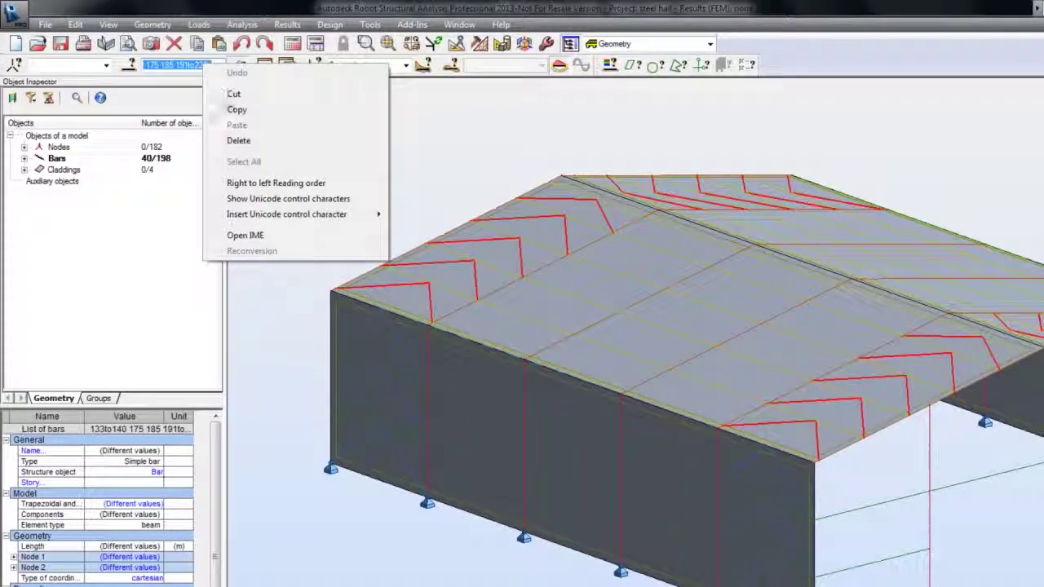
{"action": "left_click", "coordinate": [226, 106]}
{"action": "left_click", "coordinate": [153, 25]}
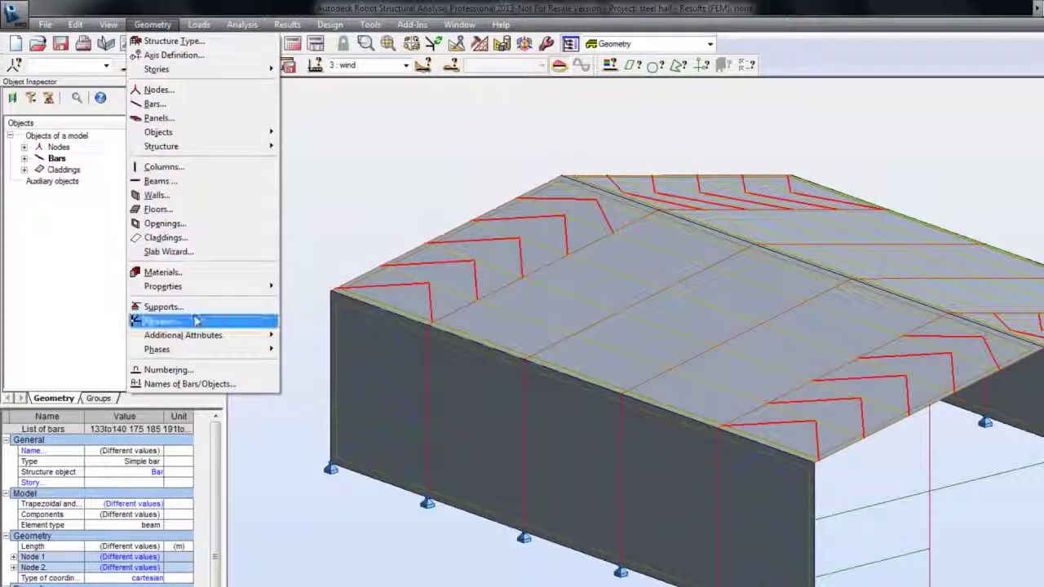
{"action": "mouse_move", "coordinate": [244, 335]}
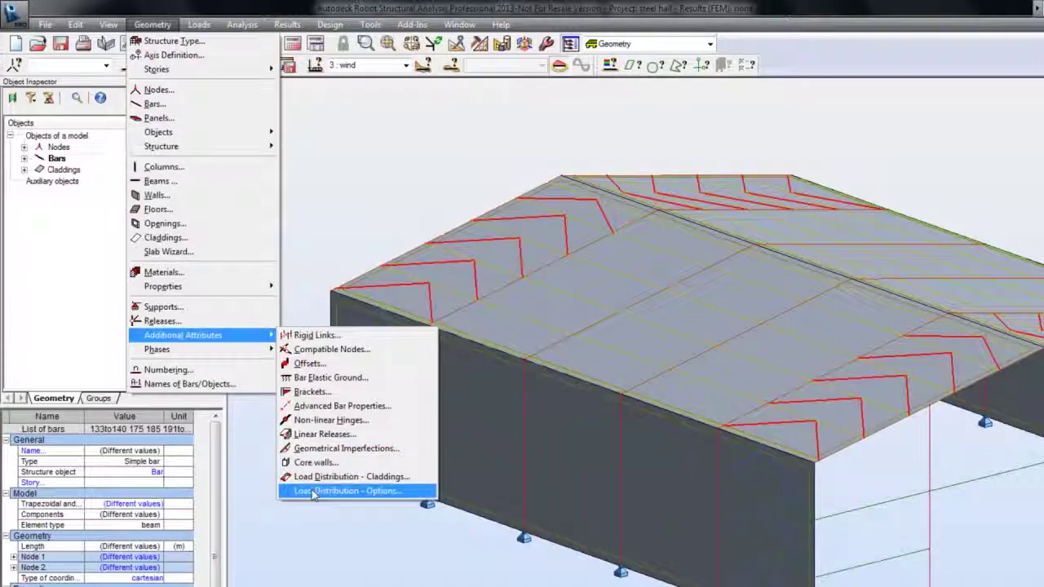
{"action": "left_click", "coordinate": [344, 487]}
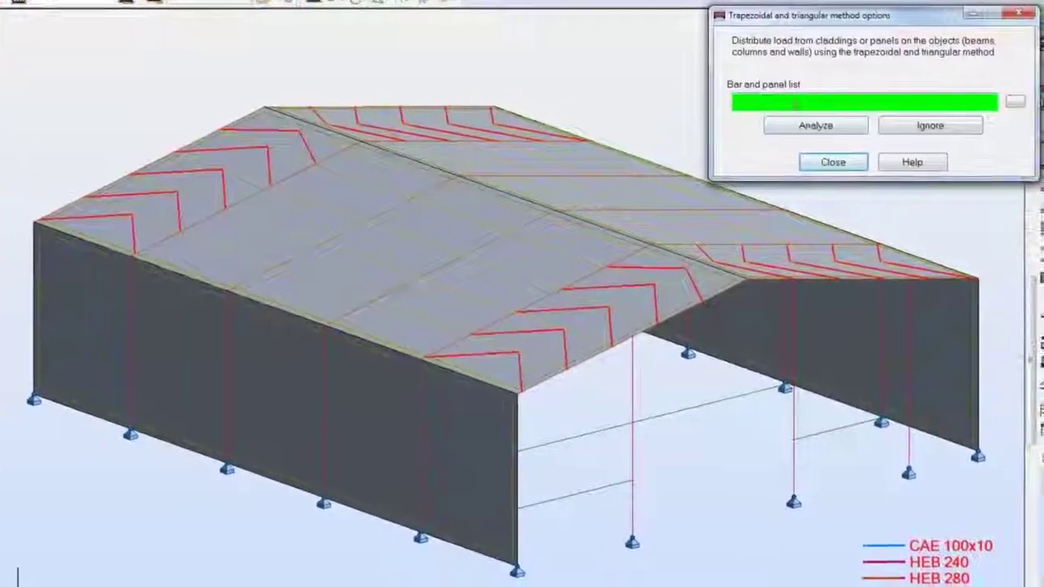
{"action": "right_click", "coordinate": [795, 107]}
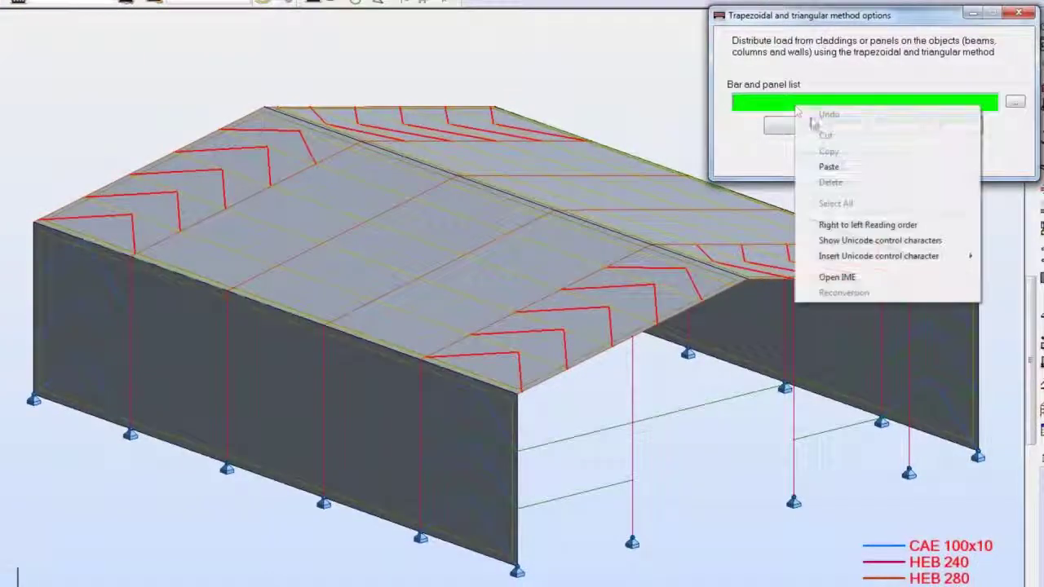
{"action": "left_click", "coordinate": [829, 167]}
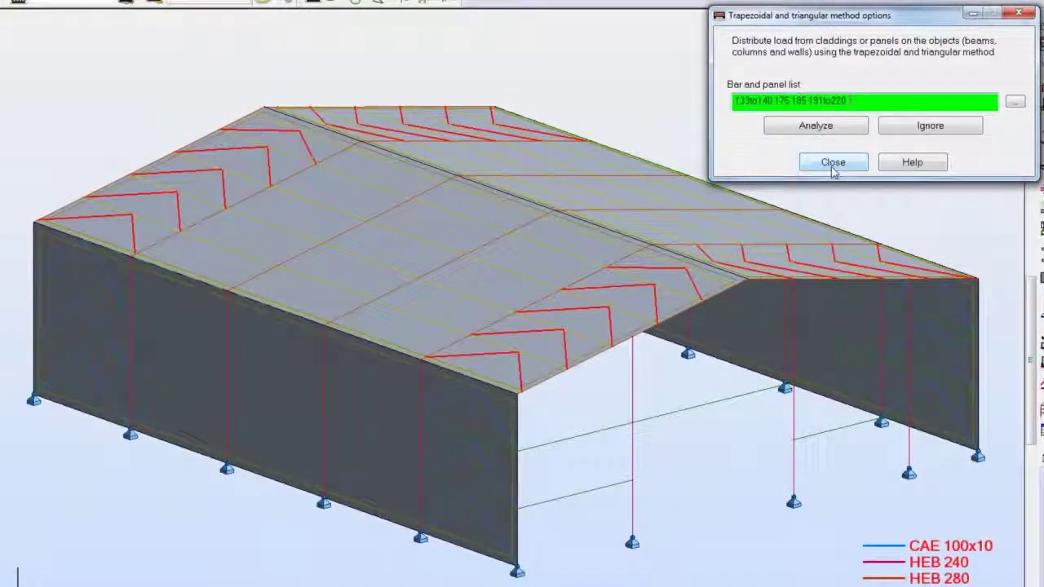
{"action": "left_click", "coordinate": [926, 128]}
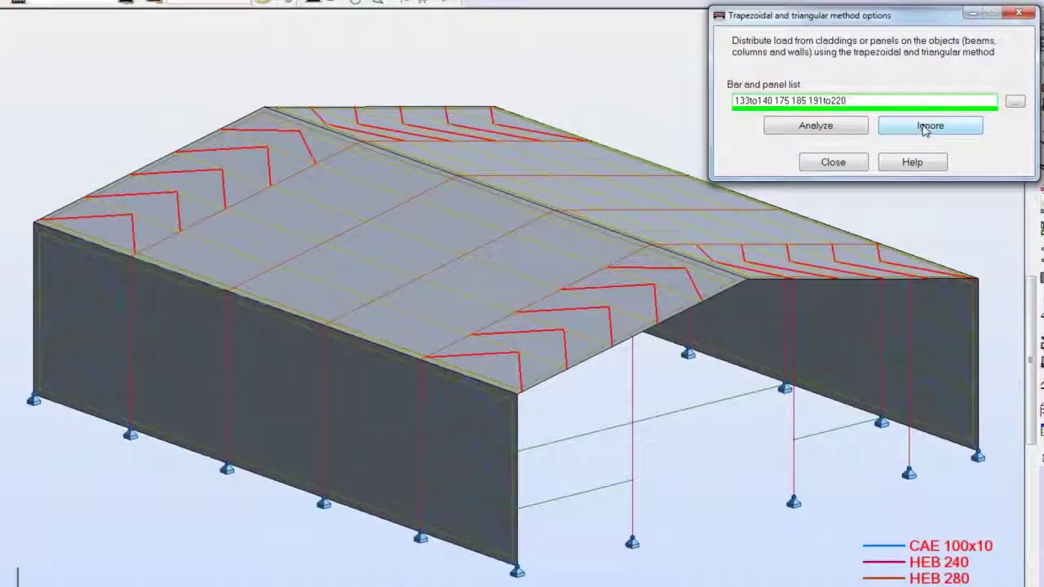
{"action": "left_click", "coordinate": [832, 162]}
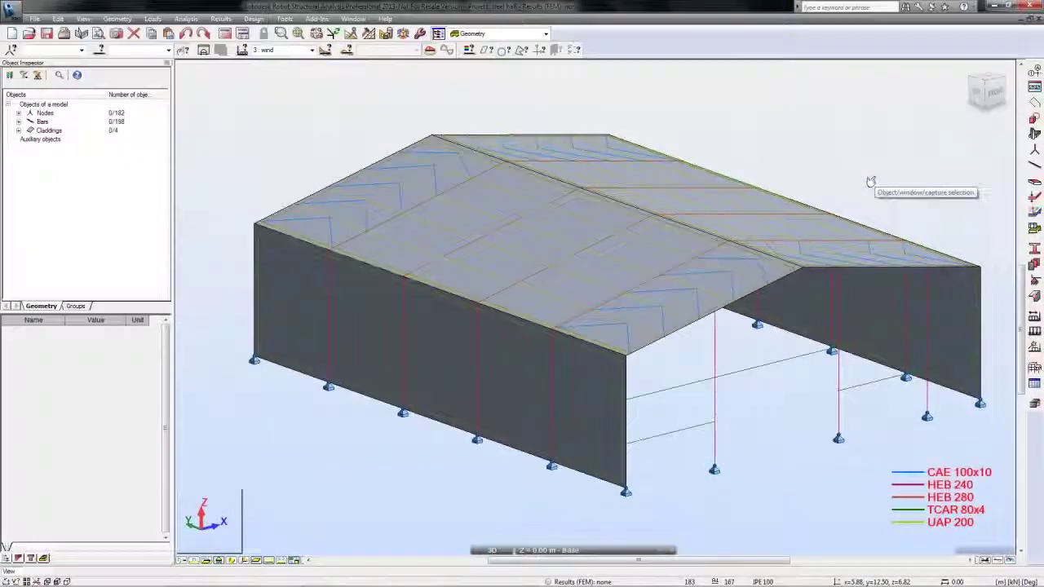
Show the automatically generated forces and load distribution regions again and regenerate the calculation model of the hall.
{"action": "left_click", "coordinate": [92, 18]}
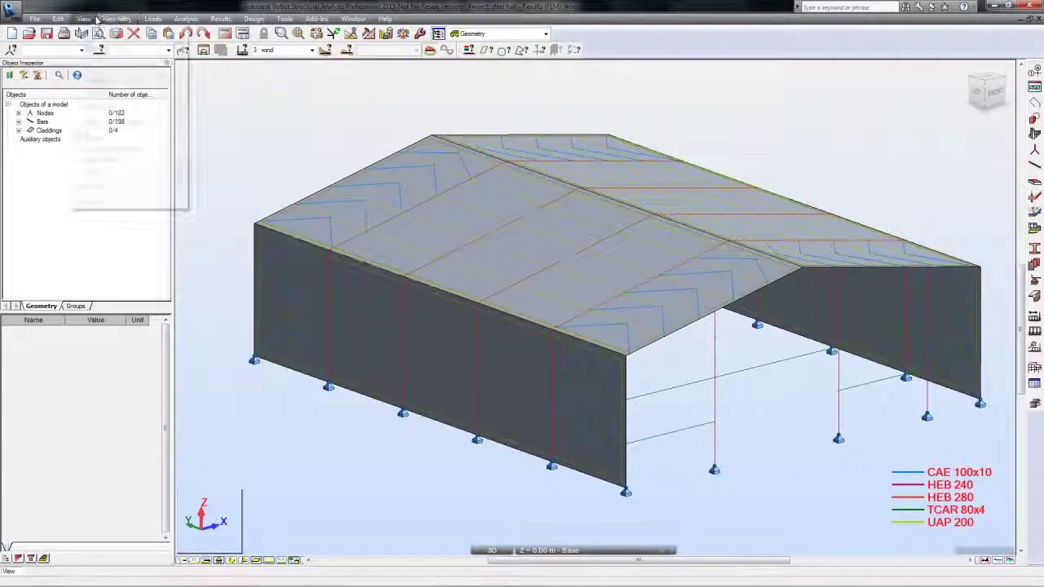
{"action": "left_click", "coordinate": [106, 137]}
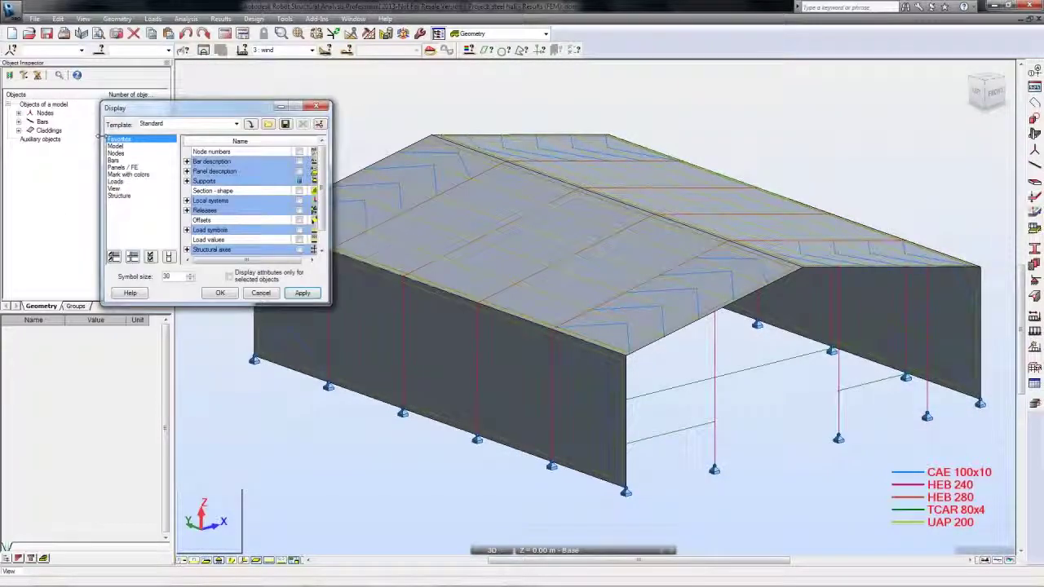
{"action": "left_click", "coordinate": [122, 181]}
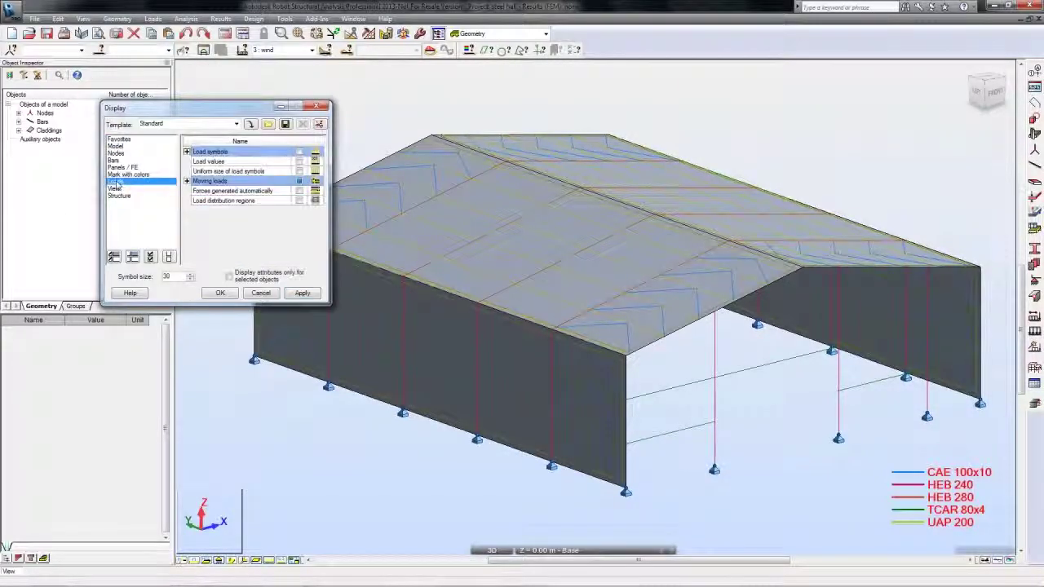
{"action": "left_click", "coordinate": [299, 191]}
{"action": "left_click", "coordinate": [299, 201]}
{"action": "left_click", "coordinate": [227, 293]}
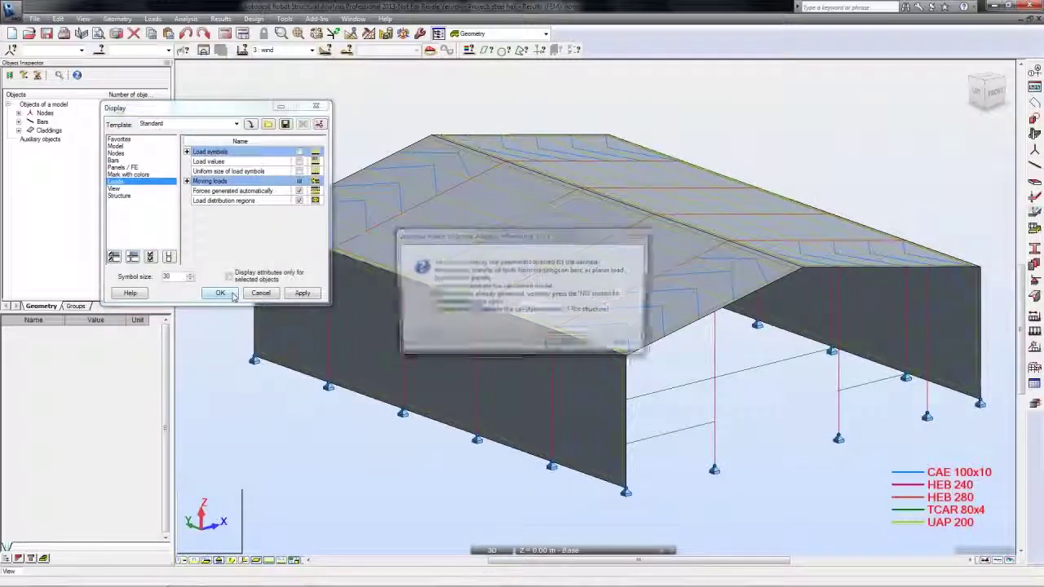
{"action": "left_click", "coordinate": [556, 343]}
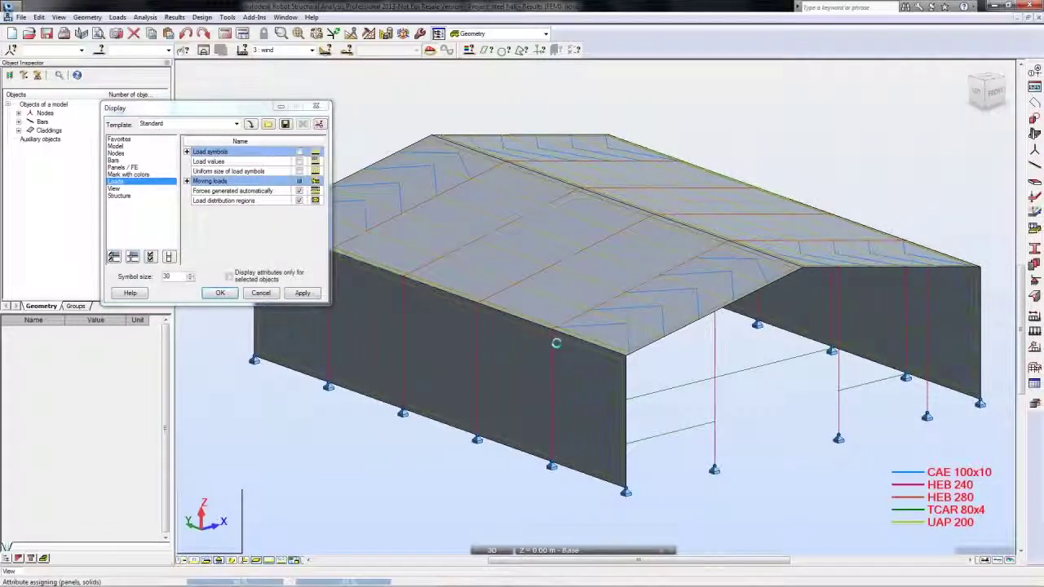
Switch to the snow load case and examine the generated forces and distribution regions on the roof up close.
{"action": "left_click", "coordinate": [312, 51]}
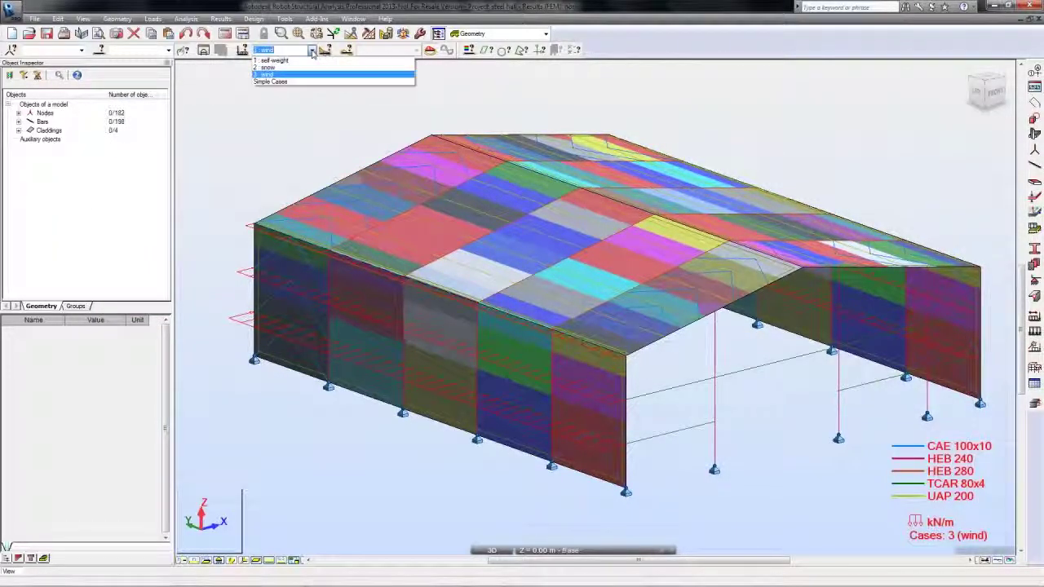
{"action": "left_click", "coordinate": [296, 67]}
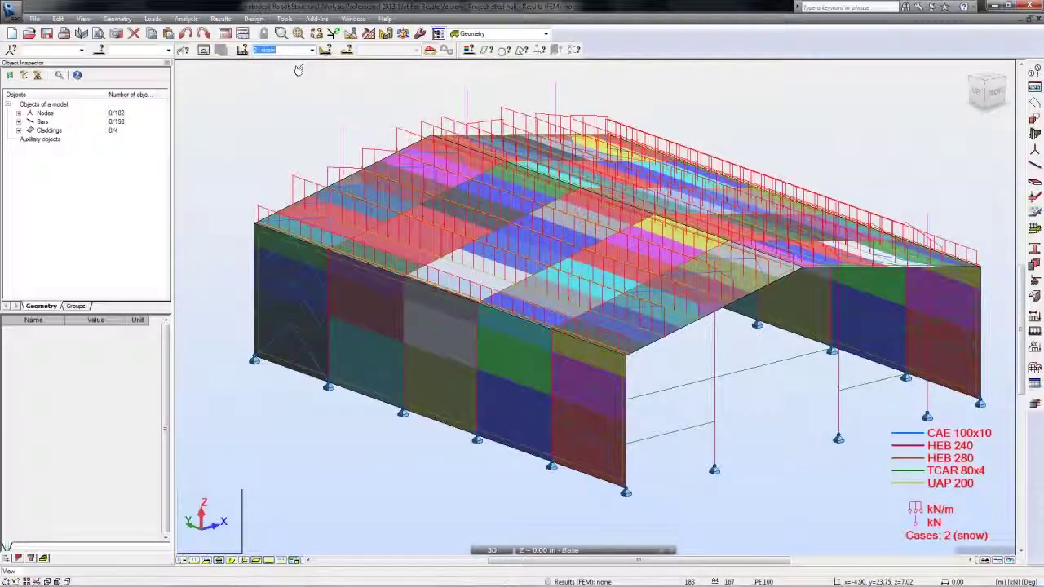
{"action": "middle_click_drag", "start_coordinate": [298, 70], "coordinate": [302, 79]}
{"action": "scroll", "coordinate": [412, 162], "scroll_direction": "up", "scroll_amount": 2}
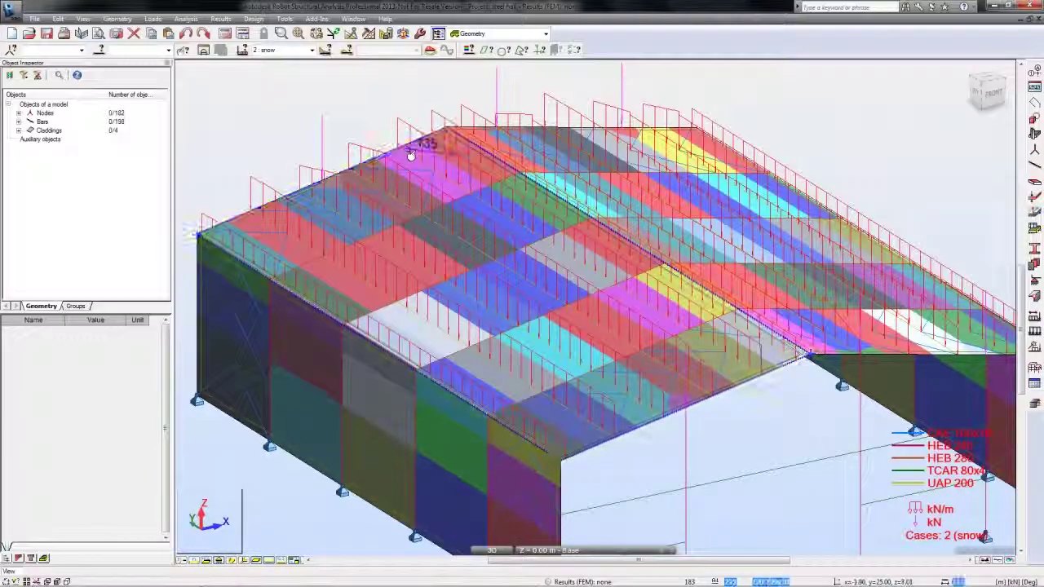